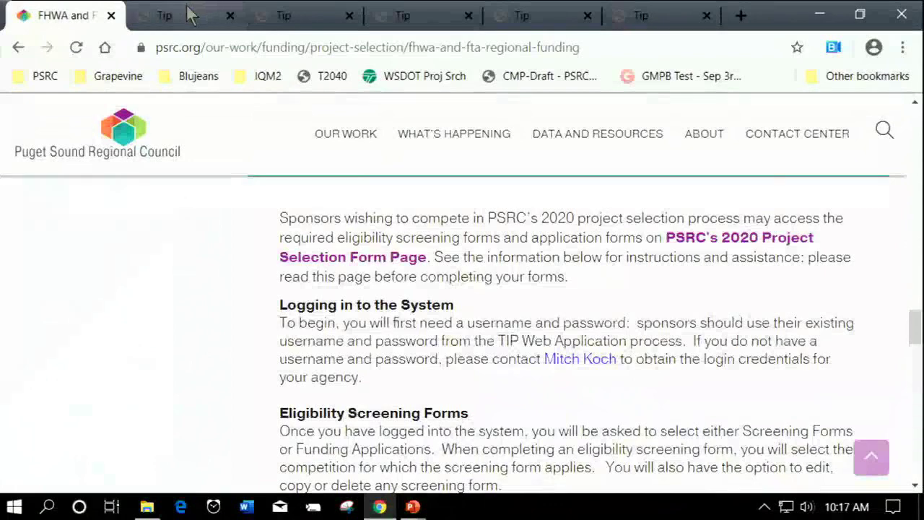
Step: Open the project's screening form and view the competition choices on its Introduction page, leaving Regional FHWA selected
click(189, 15)
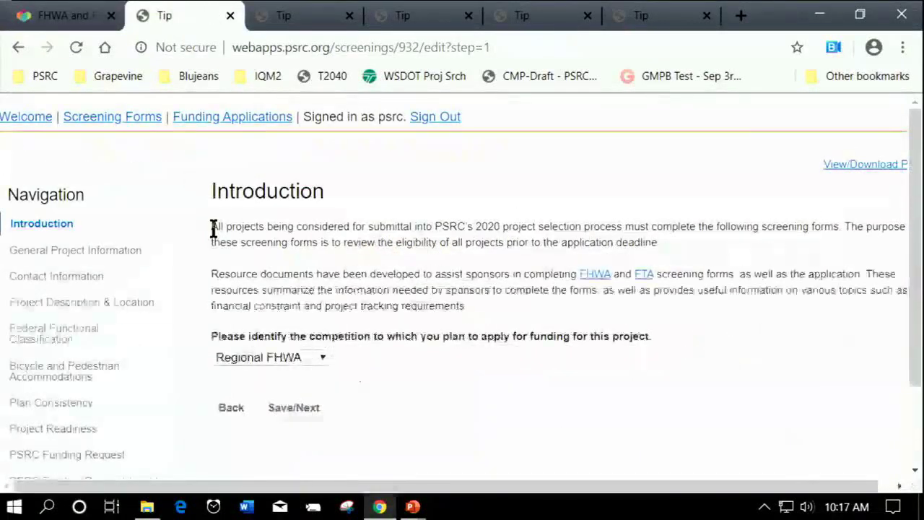
scroll(214, 229, down, 1)
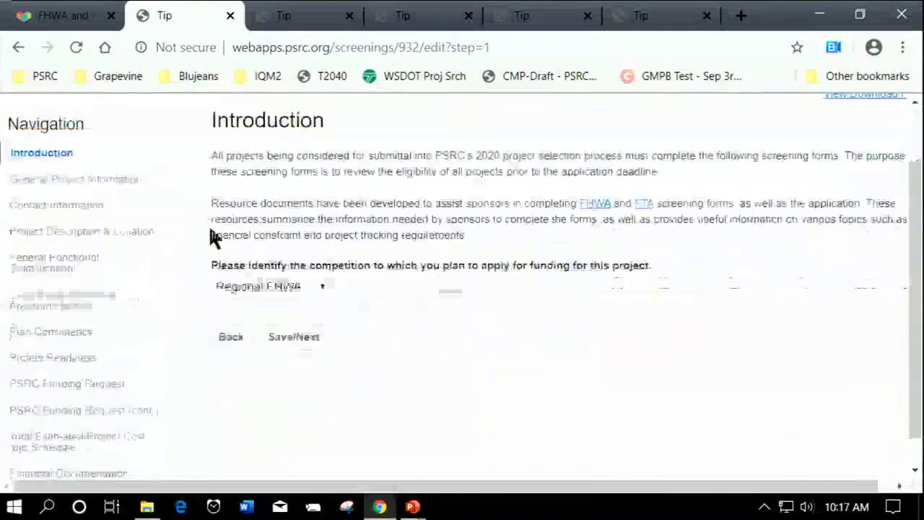
scroll(205, 225, up, 1)
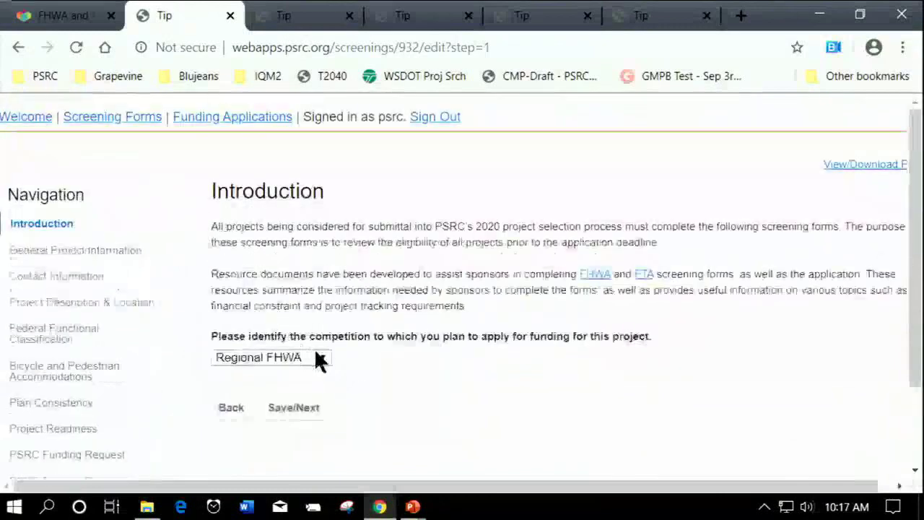
click(318, 353)
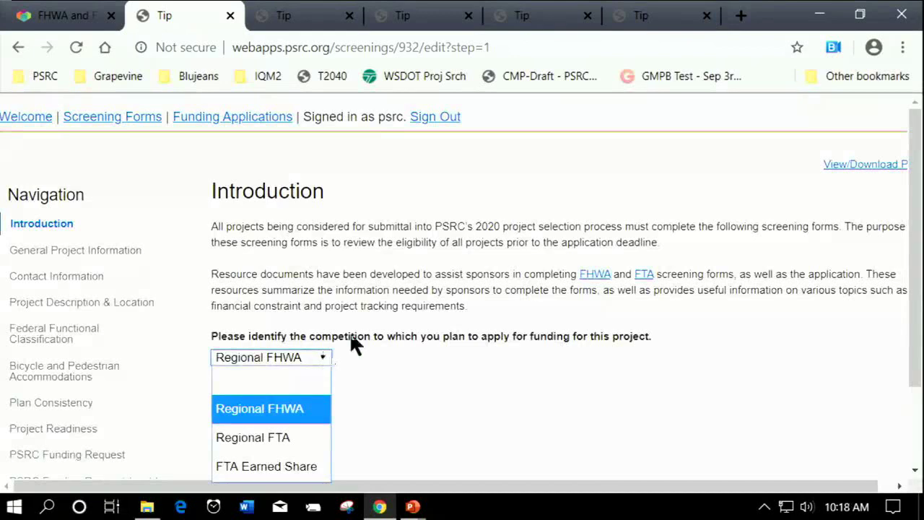
click(351, 335)
scroll(385, 282, down, 1)
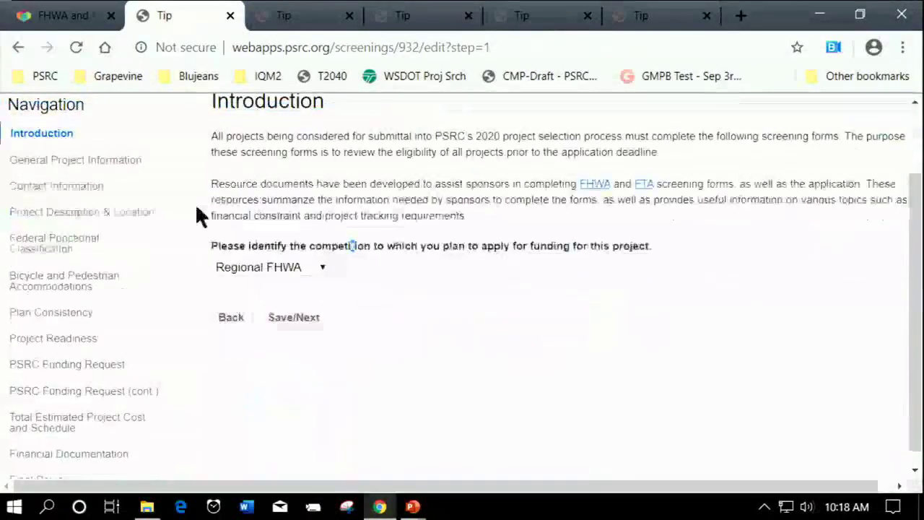
Step: Open the General Project Information section and examine its title, plan ID, sponsoring agency and Certification Acceptance fields
click(49, 160)
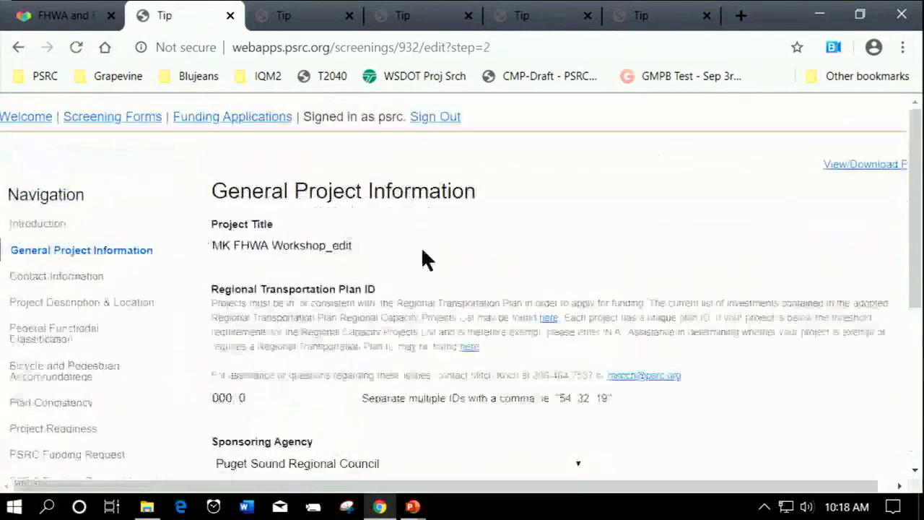
scroll(462, 253, down, 3)
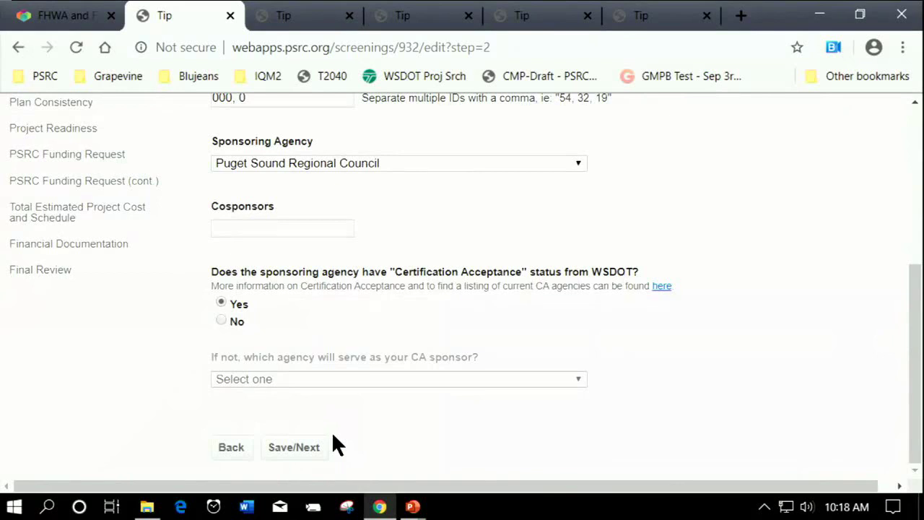
scroll(332, 357, up, 3)
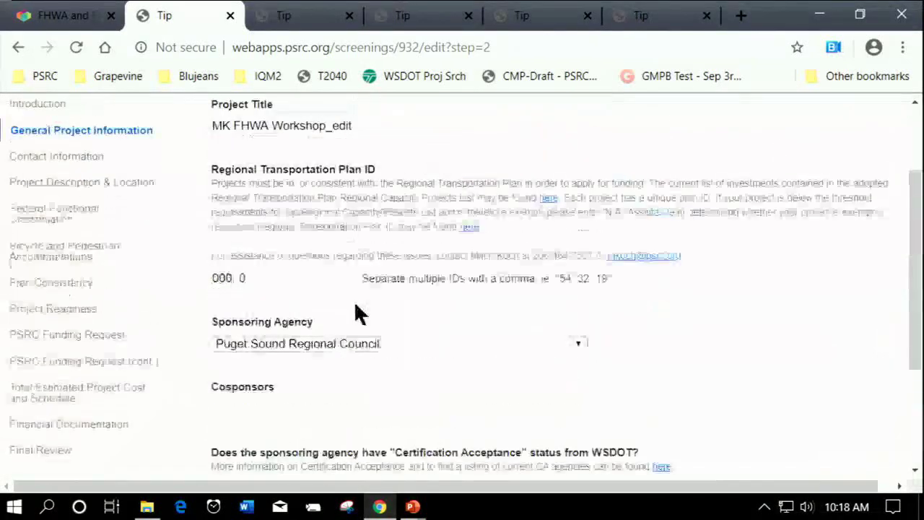
scroll(356, 310, up, 1)
scroll(356, 327, up, 1)
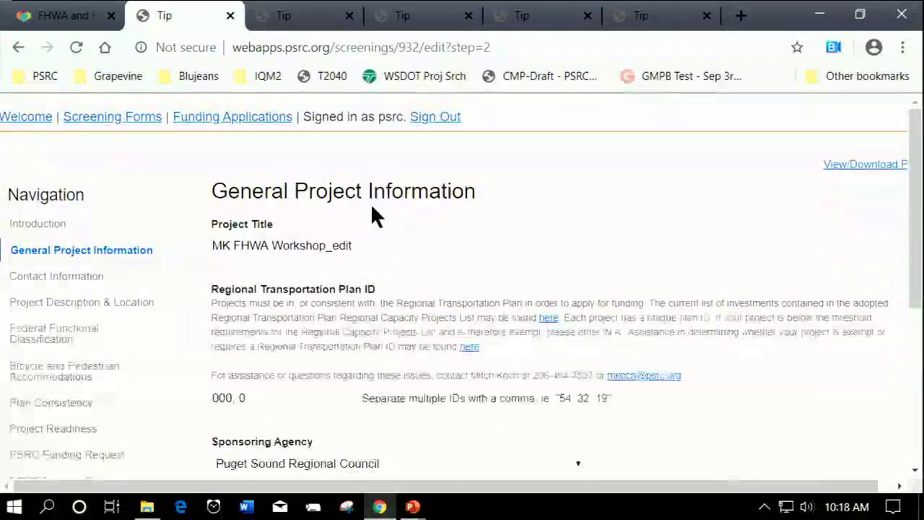
scroll(454, 231, down, 4)
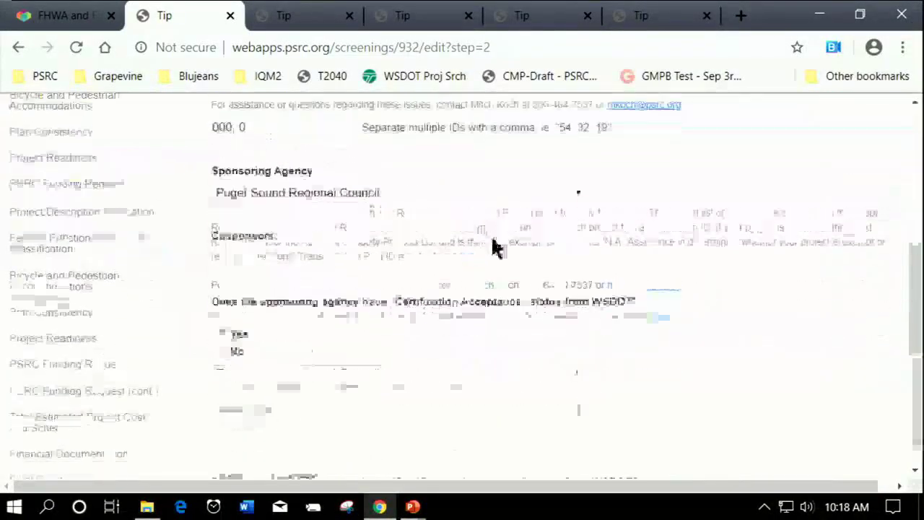
scroll(486, 244, down, 1)
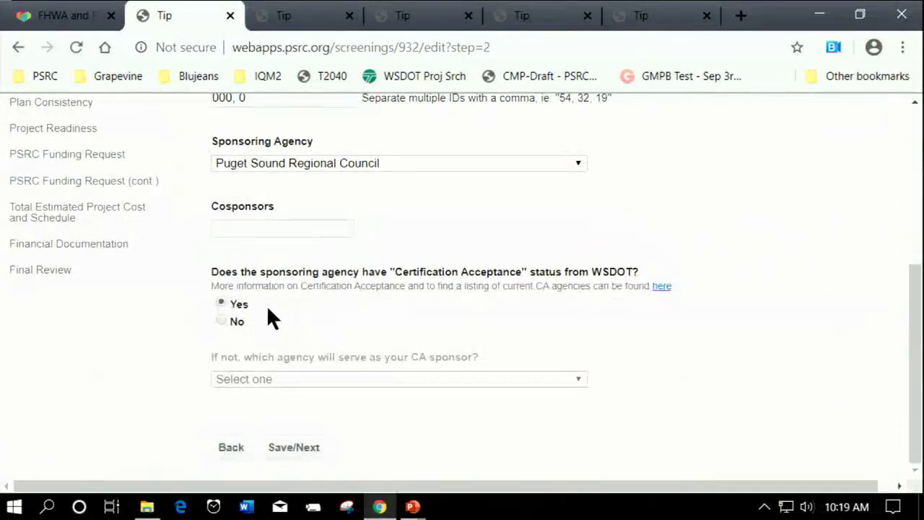
Step: Answer No to the Certification Acceptance question, choose Auburn as the CA sponsor, and save the section
click(225, 317)
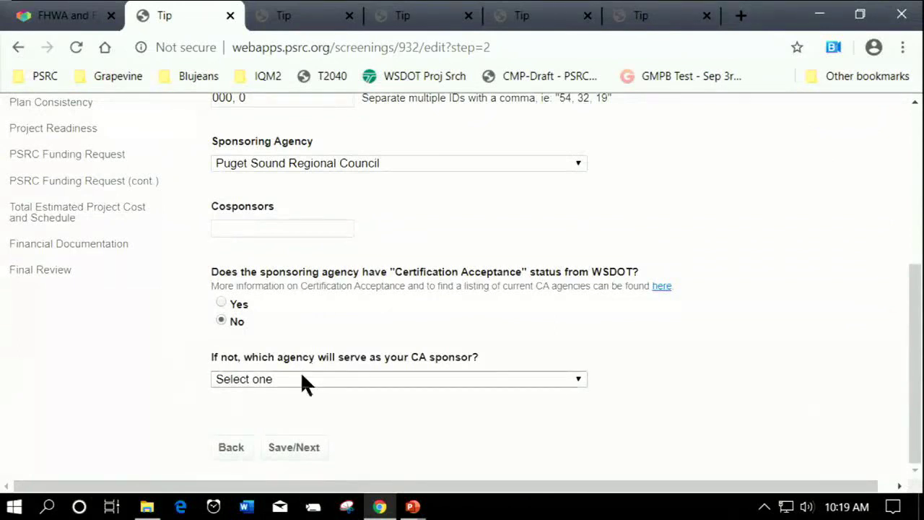
click(223, 303)
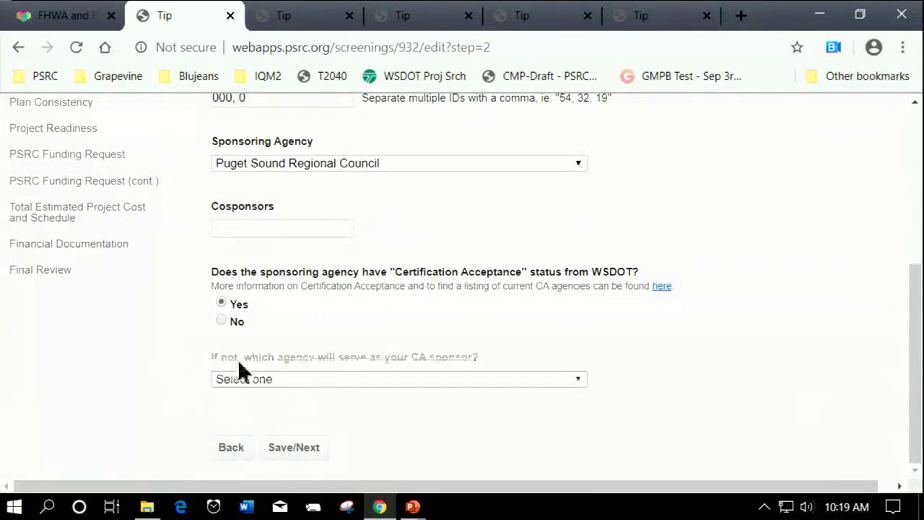
click(221, 320)
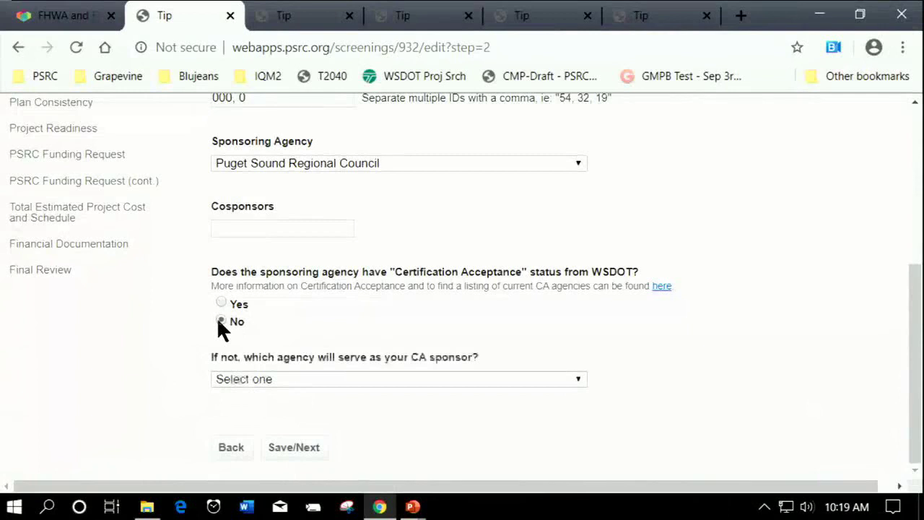
click(288, 377)
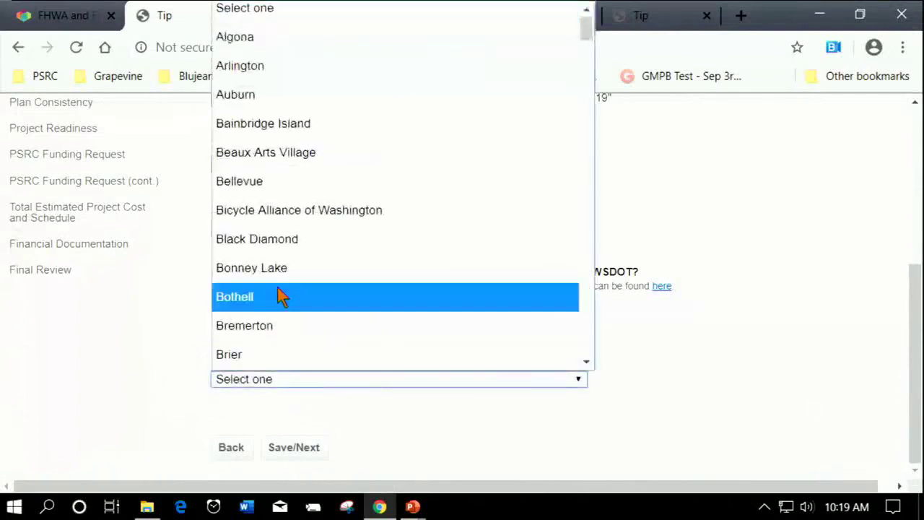
click(269, 96)
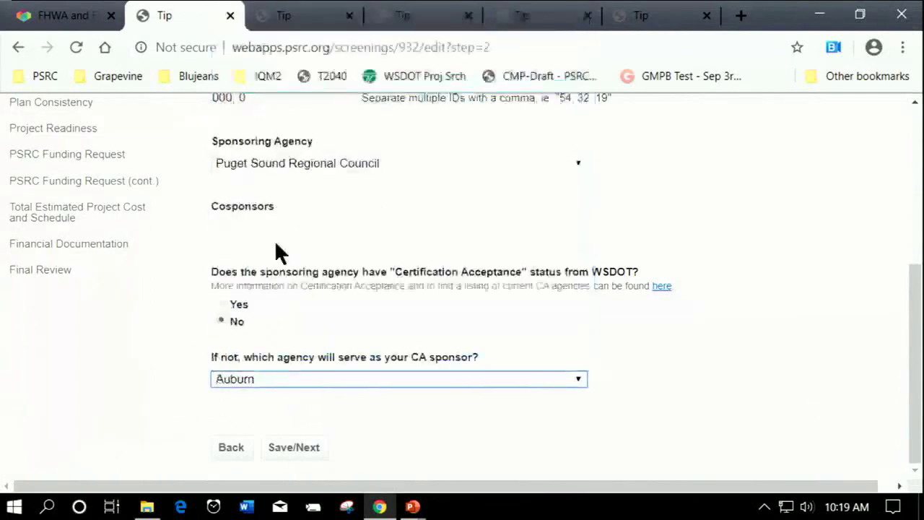
click(278, 455)
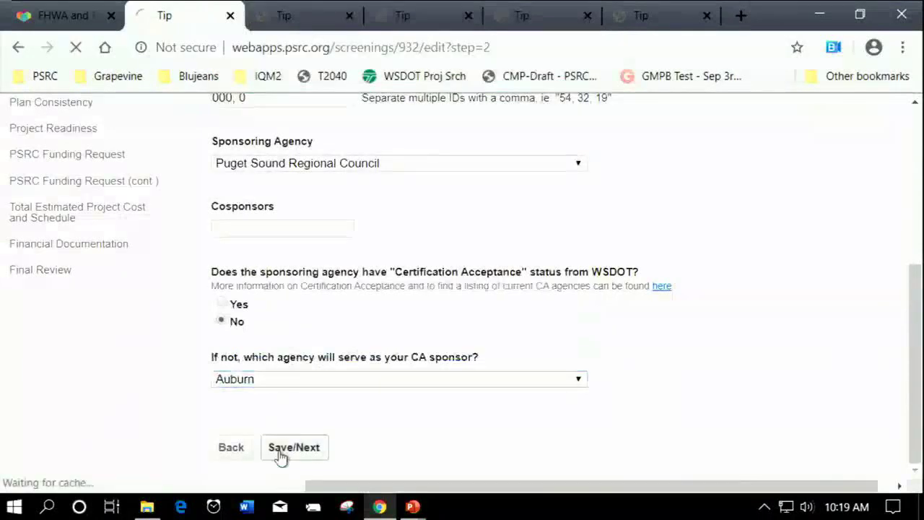
Step: Return to General Project Information, reset the CA sponsor to "Select one", and answer Yes to the Certification Acceptance question
scroll(265, 457, down, 2)
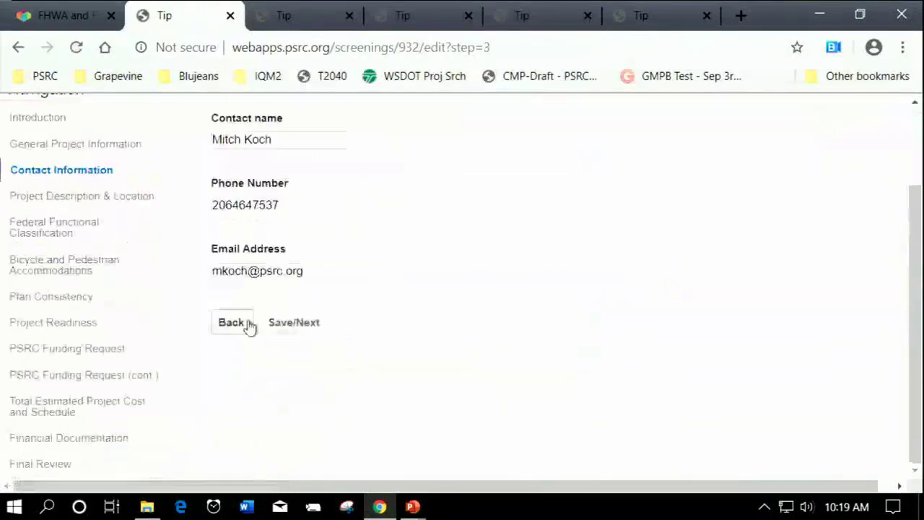
click(242, 325)
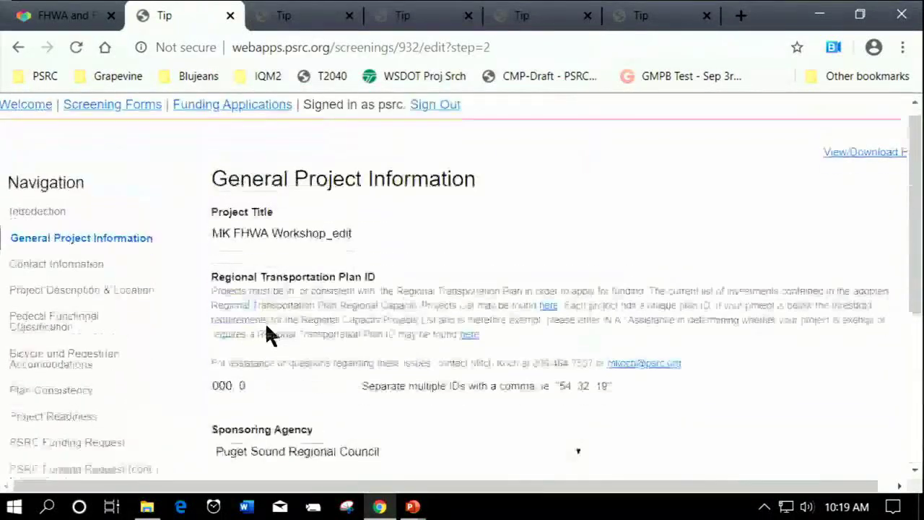
scroll(275, 340, down, 4)
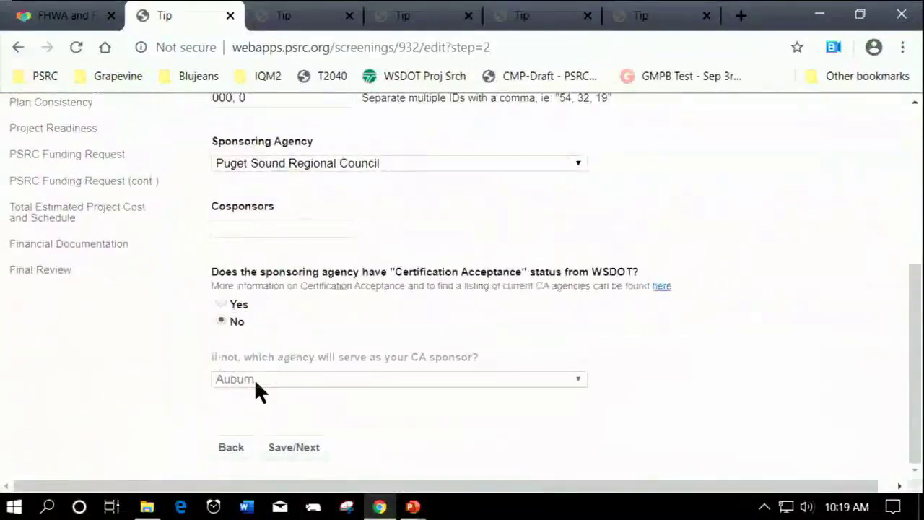
click(222, 306)
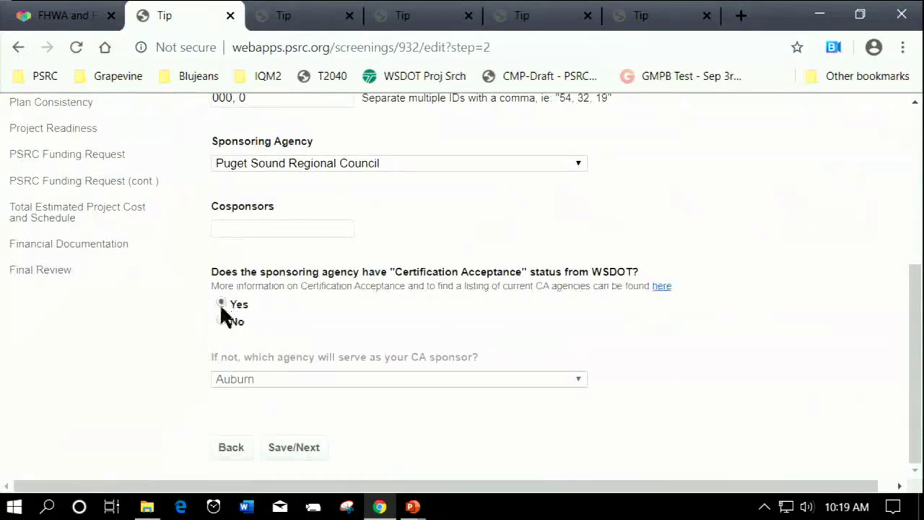
click(220, 319)
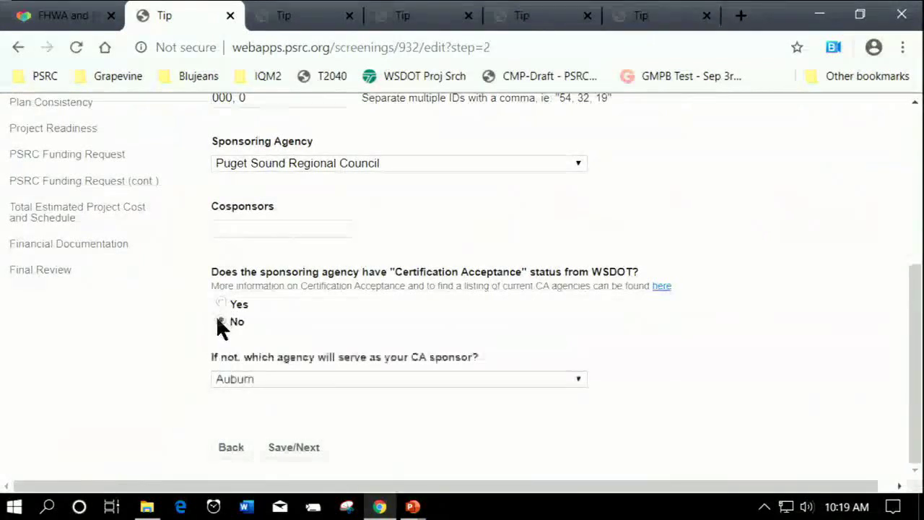
click(231, 382)
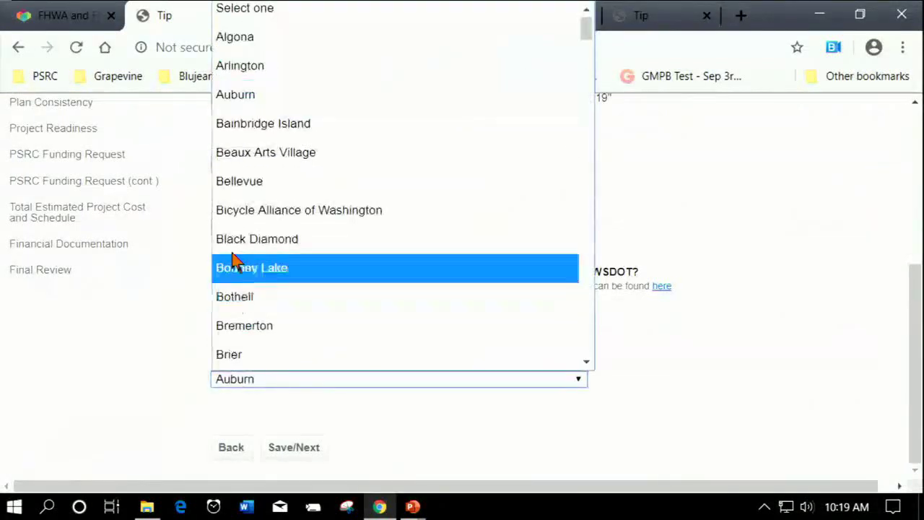
scroll(233, 260, up, 1)
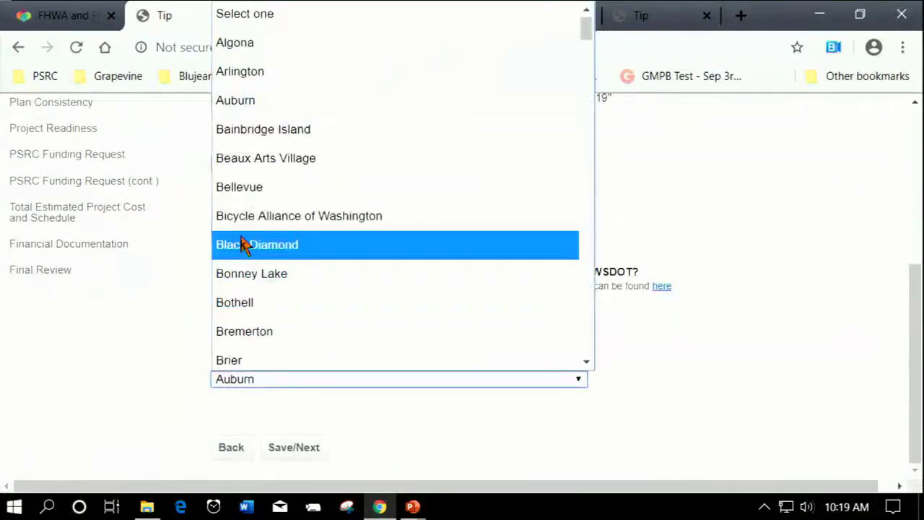
click(316, 15)
click(219, 299)
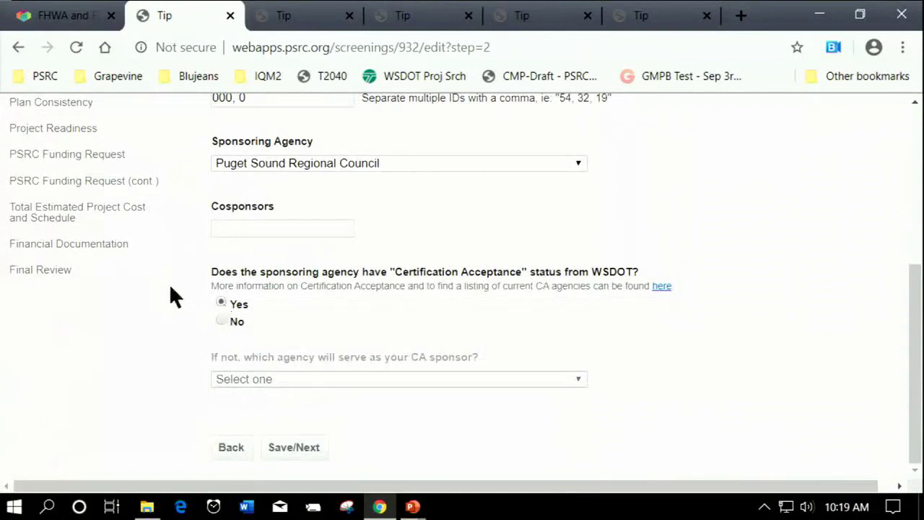
Step: Look over the General Project Information fields again and open the Contact Information section
scroll(274, 347, up, 1)
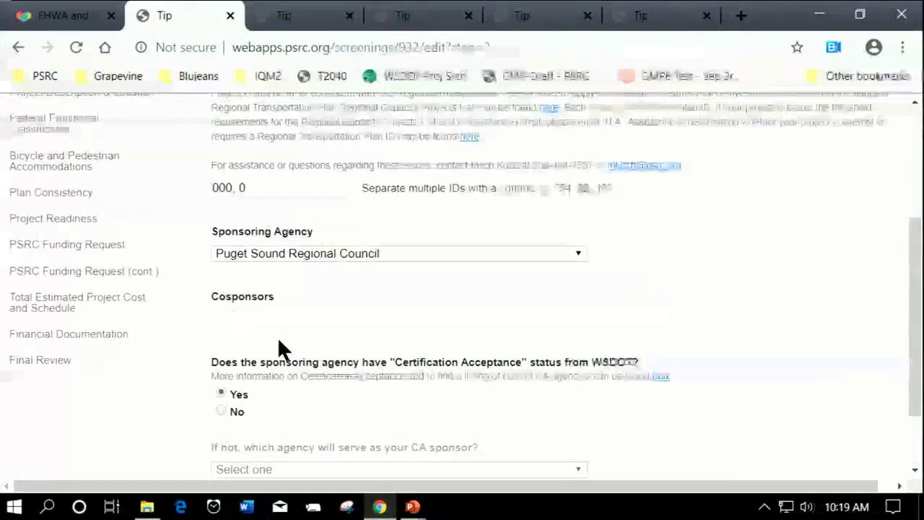
scroll(300, 329, up, 1)
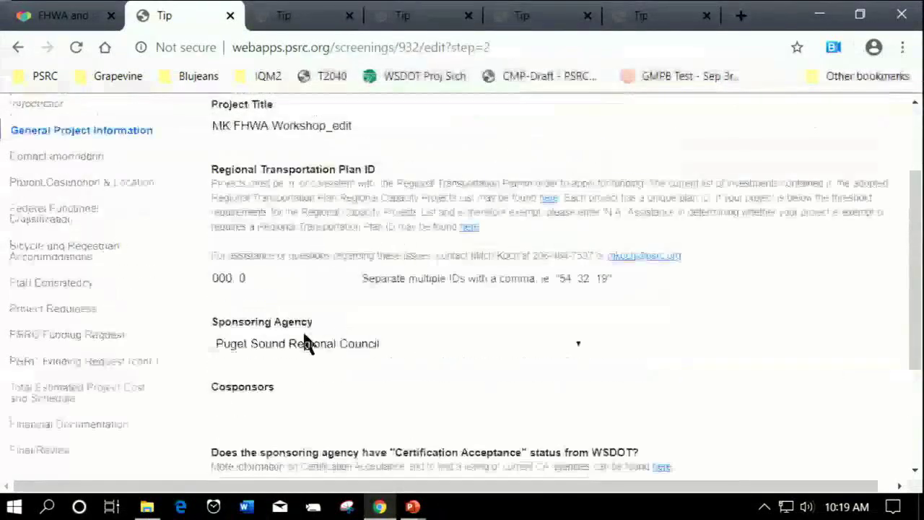
scroll(301, 337, down, 1)
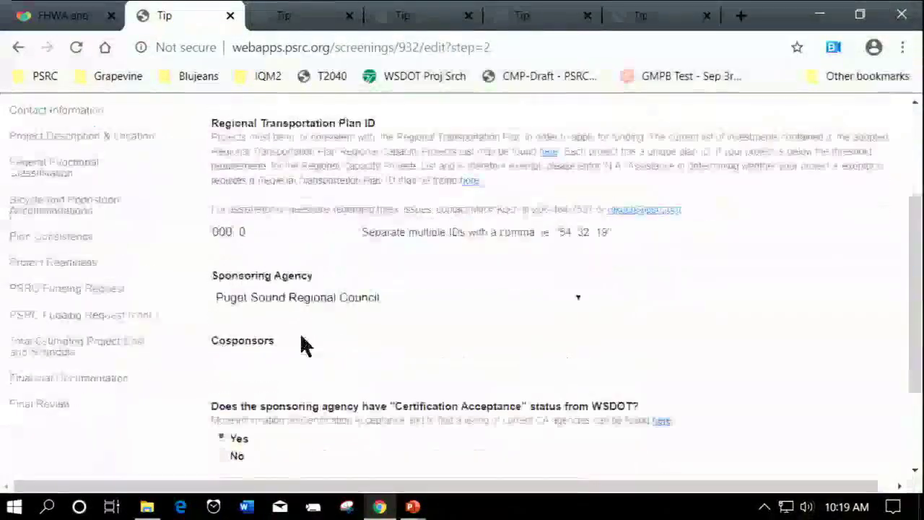
scroll(303, 345, down, 1)
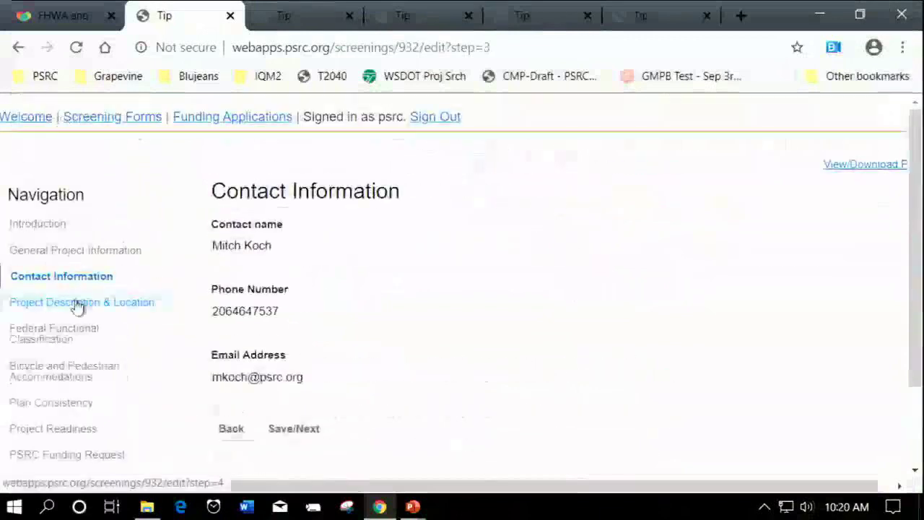
Step: Open the Project Description & Location section and examine its description, location, county, supported center and crossroad fields
click(76, 304)
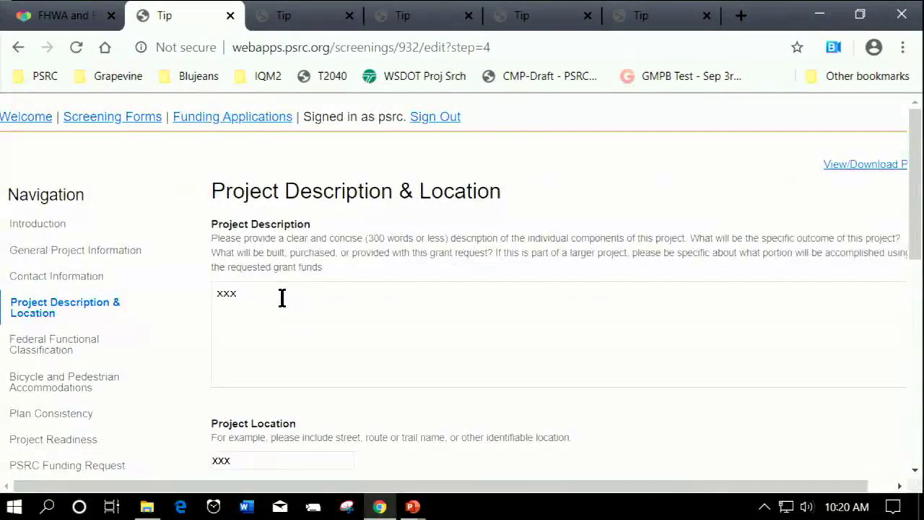
scroll(288, 303, down, 3)
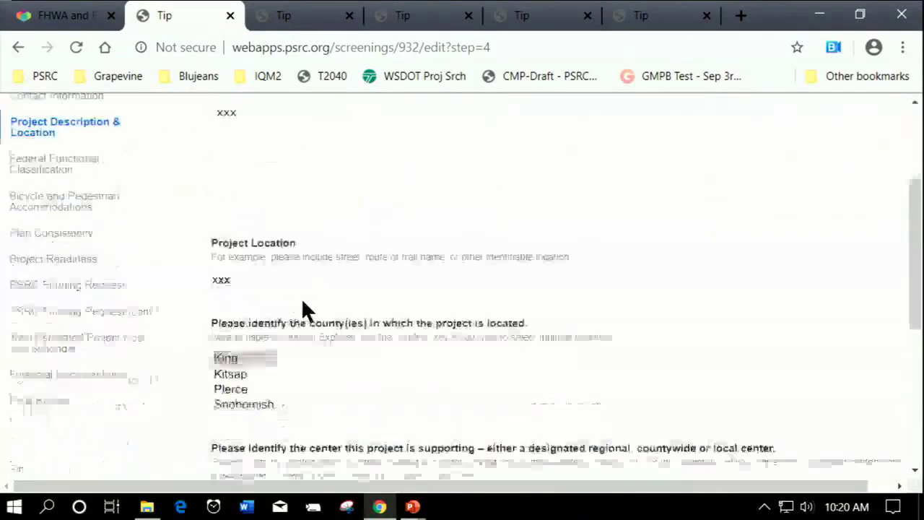
scroll(350, 305, down, 2)
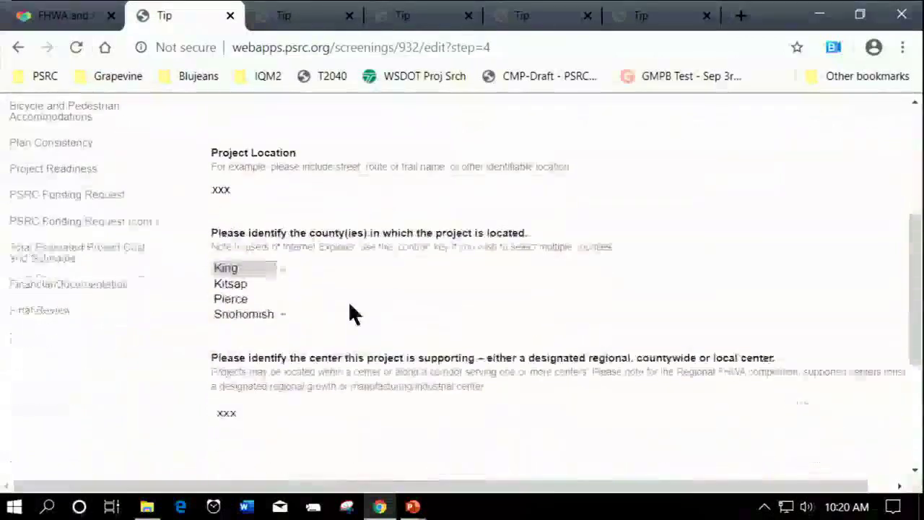
scroll(350, 307, down, 5)
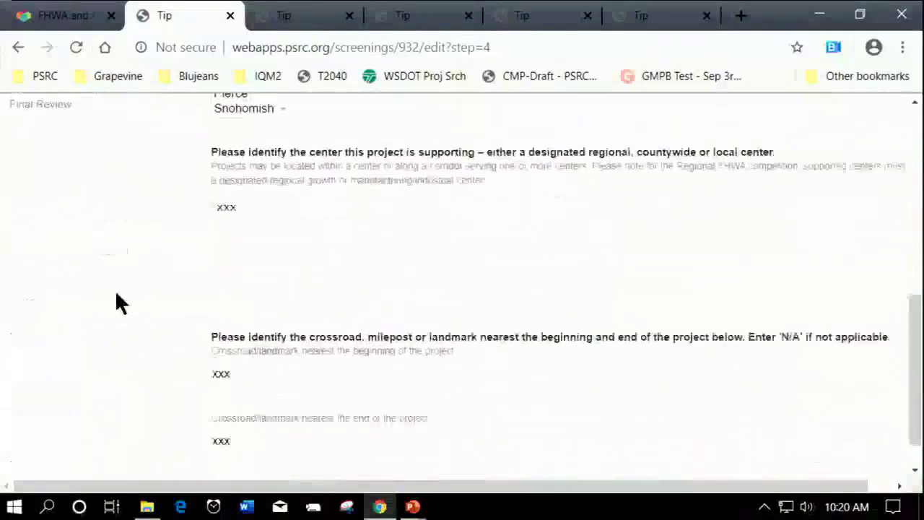
scroll(123, 292, down, 1)
scroll(128, 274, up, 6)
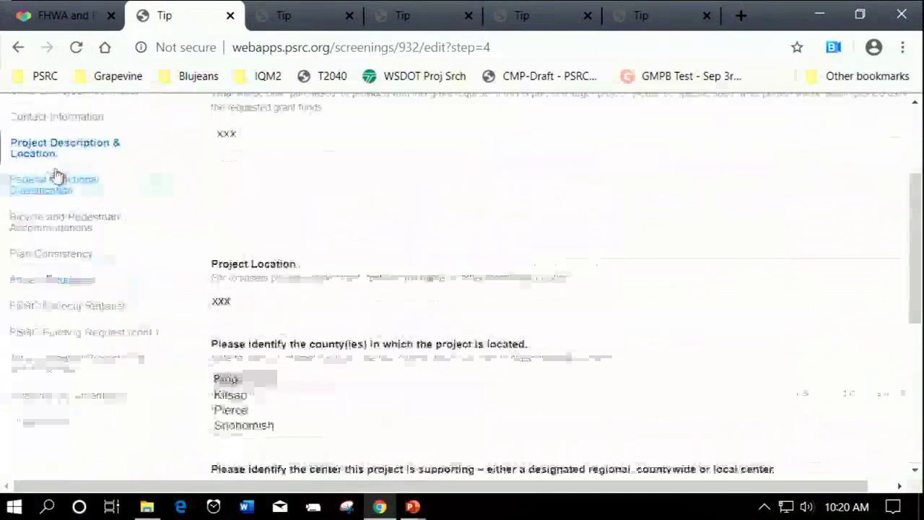
drag(59, 178, 68, 181)
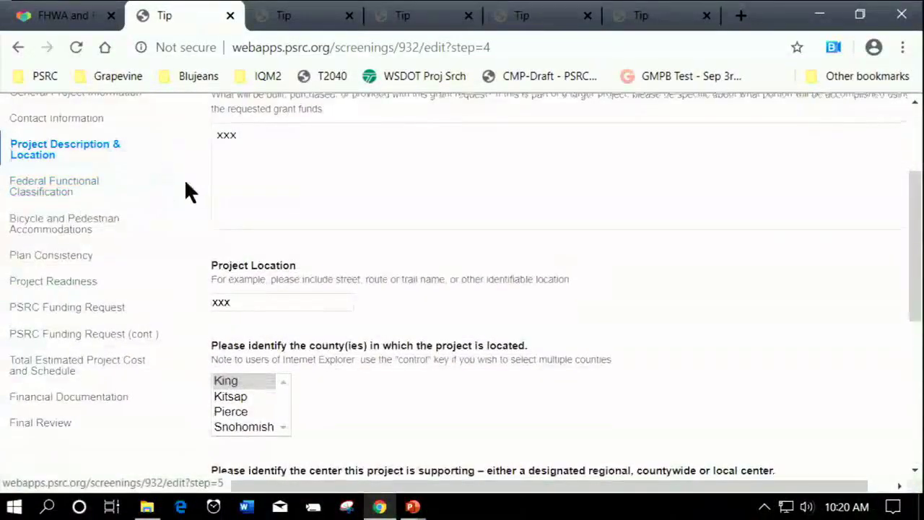
scroll(186, 191, up, 1)
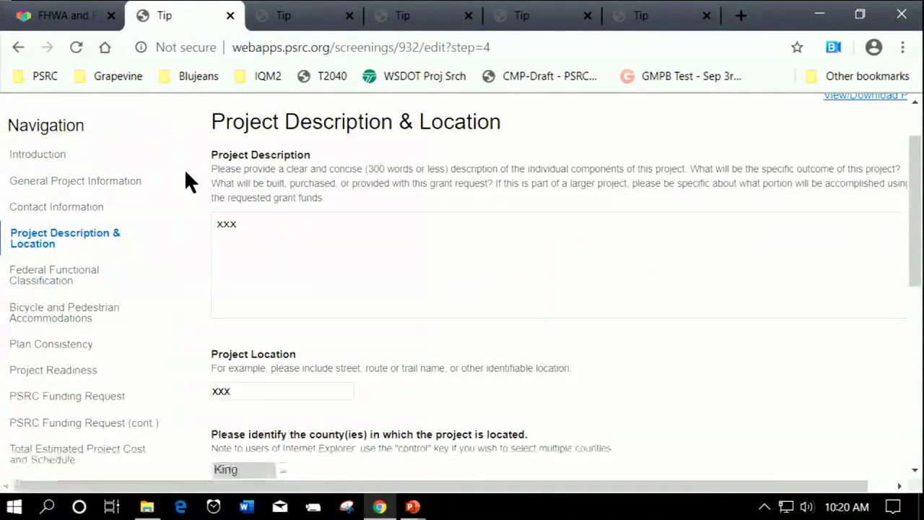
click(148, 209)
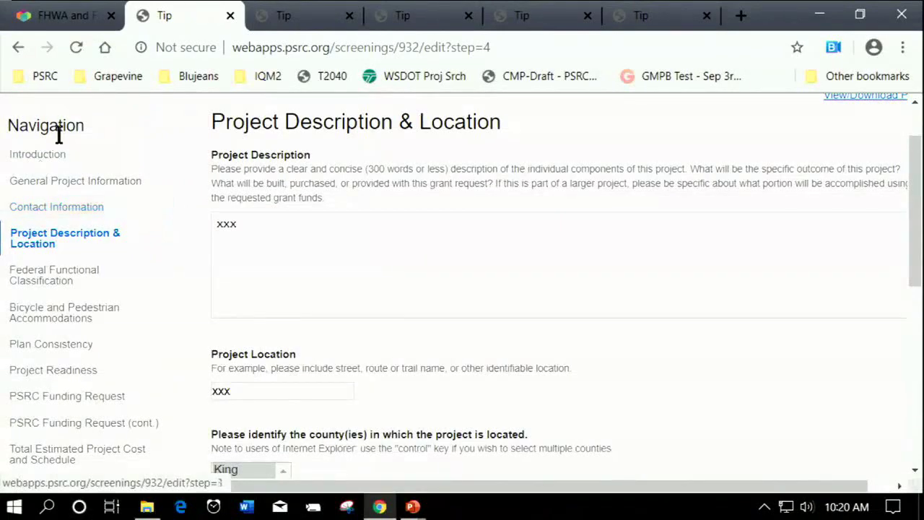
click(72, 232)
click(106, 292)
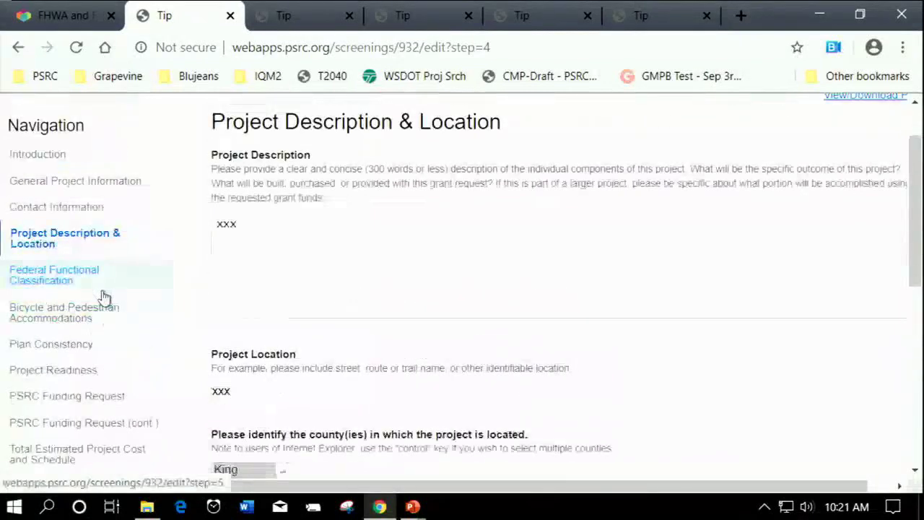
Step: Open the Federal Functional Classification section and examine its exceptions and the rural and urban classification options
click(86, 290)
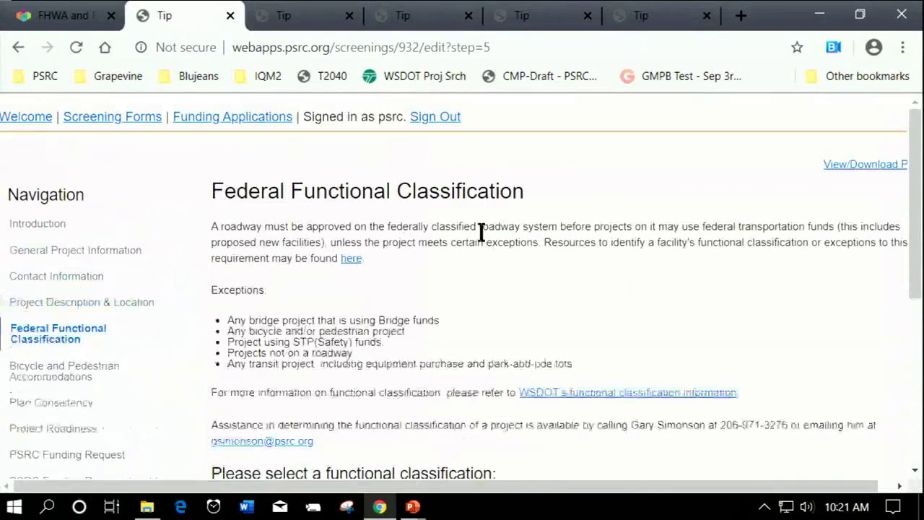
scroll(481, 231, down, 4)
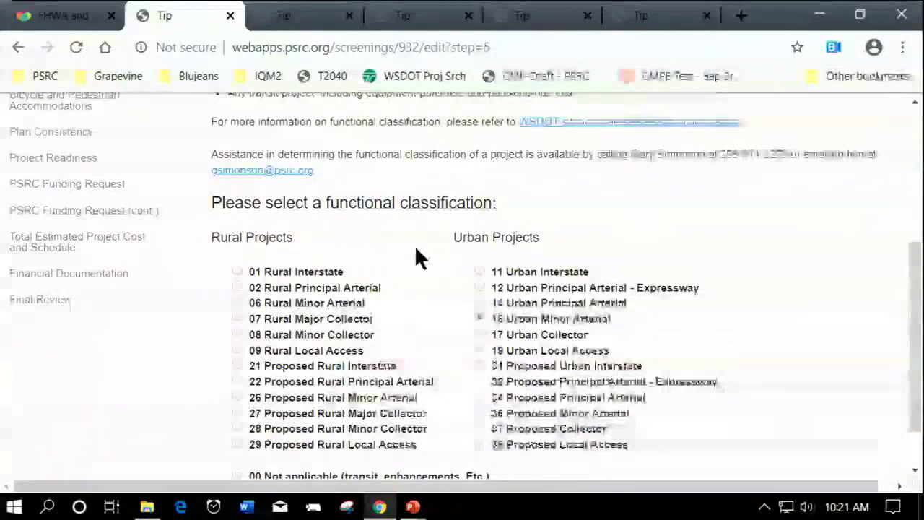
scroll(410, 321, down, 1)
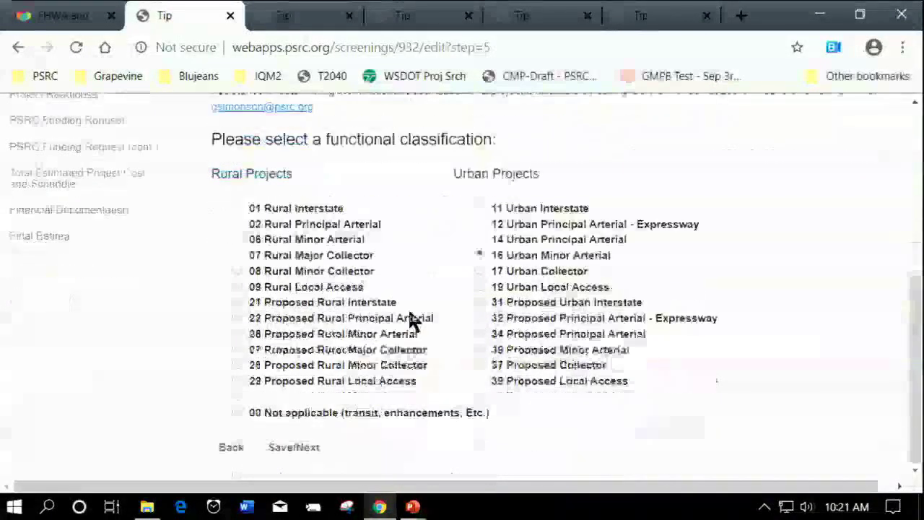
scroll(409, 319, up, 2)
scroll(410, 319, up, 2)
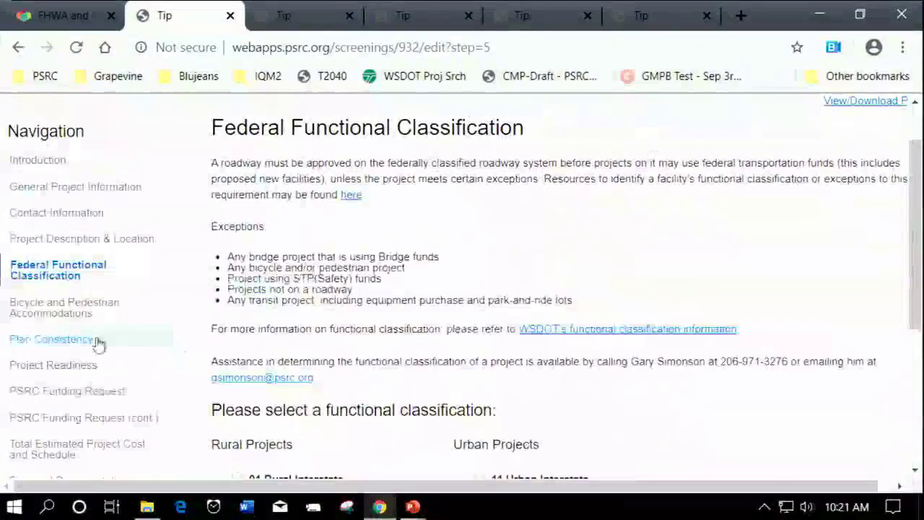
Step: Open the Bicycle and Pedestrian Accommodations section and examine its facilities question, classification list and explanation field
click(72, 315)
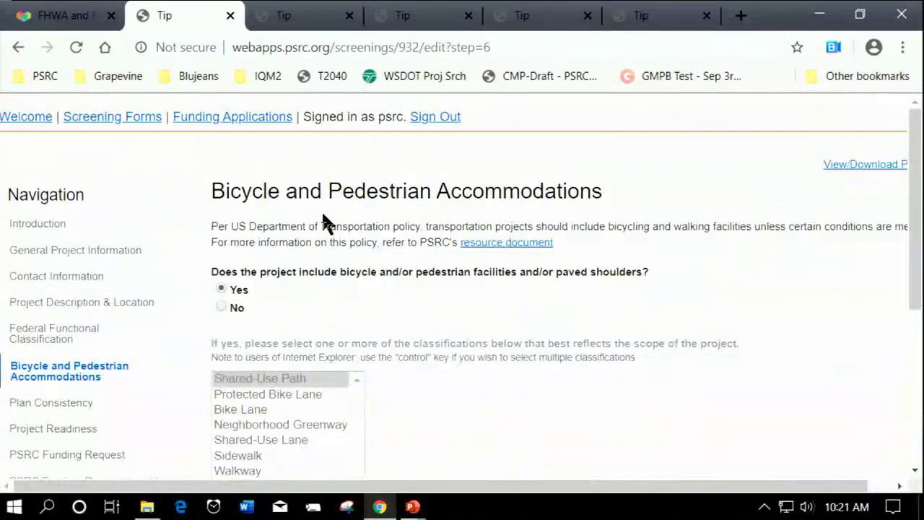
scroll(408, 353, down, 2)
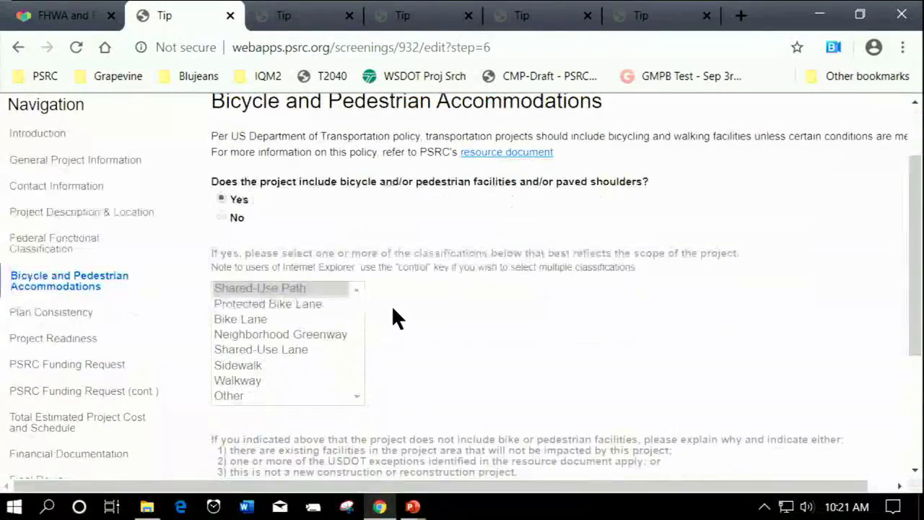
scroll(394, 315, down, 1)
scroll(392, 324, down, 3)
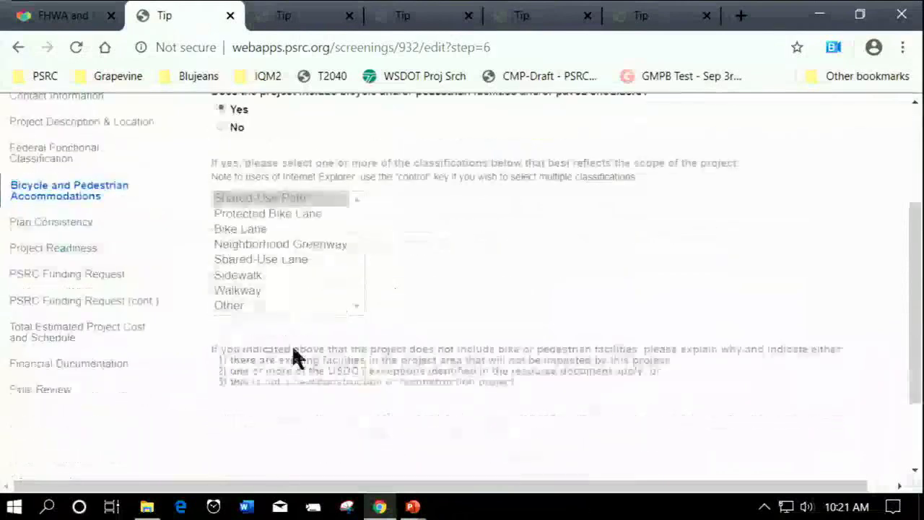
scroll(182, 291, up, 3)
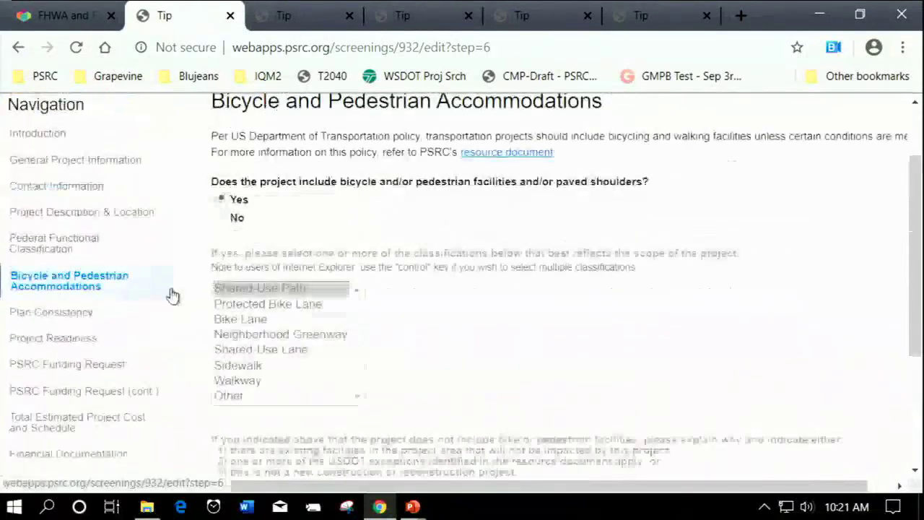
scroll(177, 305, down, 2)
scroll(175, 314, down, 2)
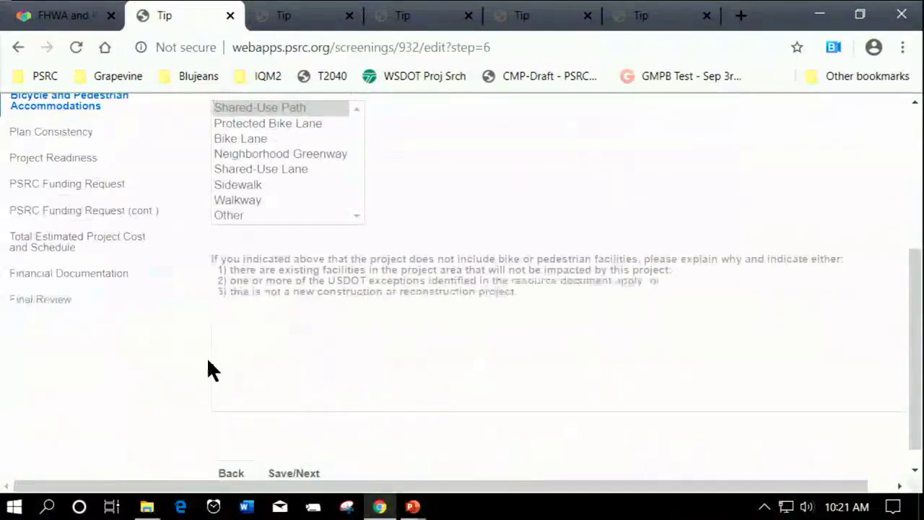
scroll(220, 349, up, 4)
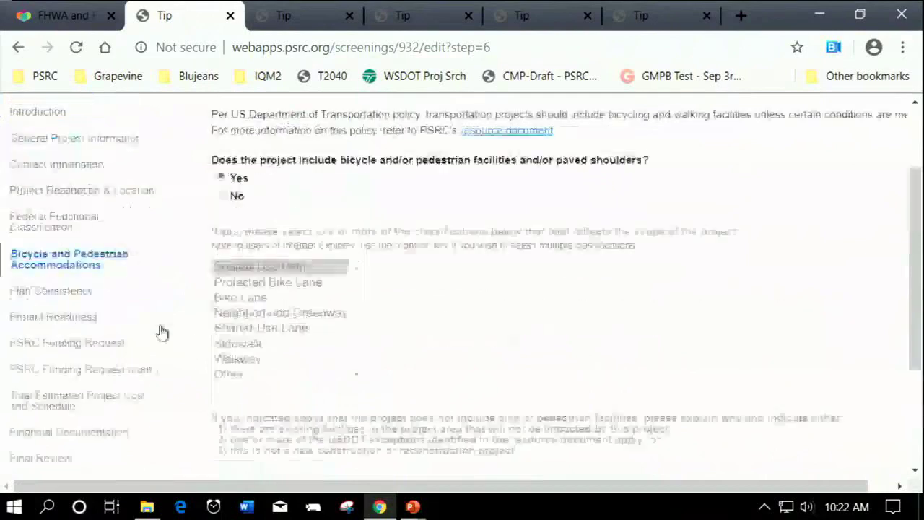
Step: Open the Plan Consistency section and examine the local comprehensive plan question and its two follow-up description fields
click(58, 313)
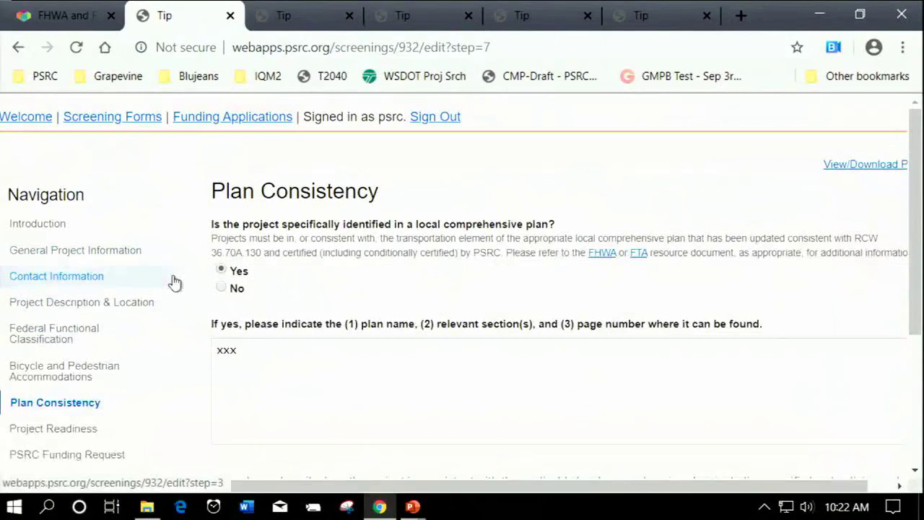
scroll(195, 282, down, 2)
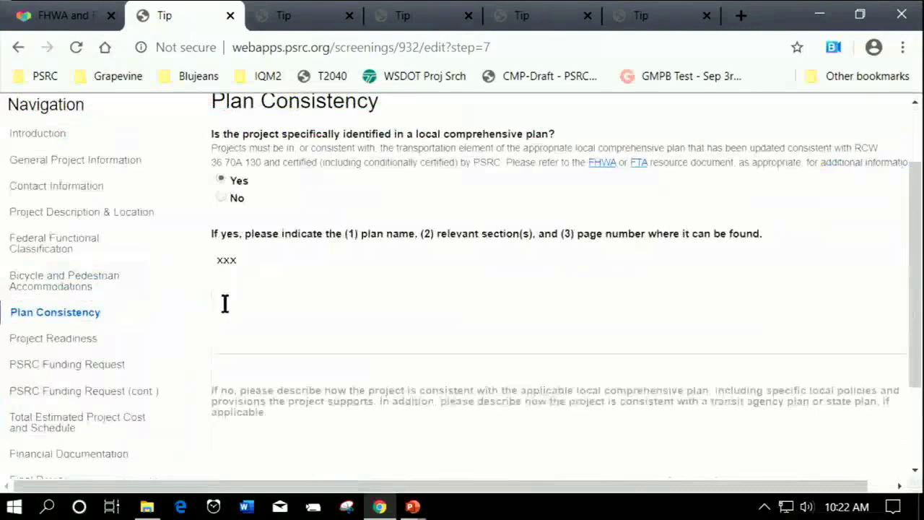
scroll(224, 303, down, 2)
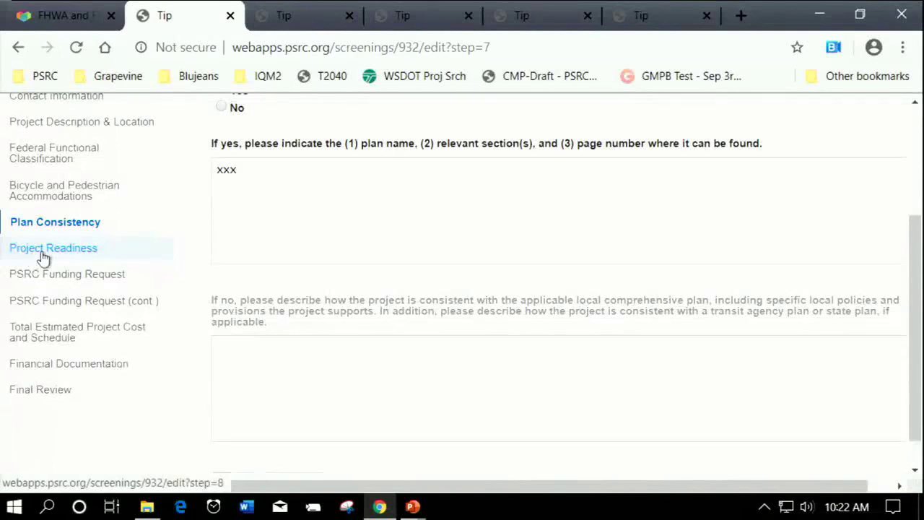
scroll(216, 272, up, 3)
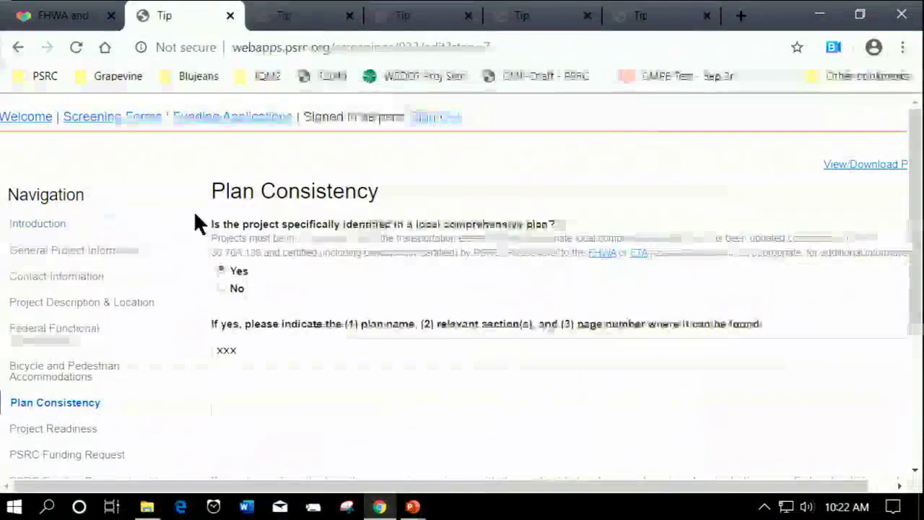
scroll(195, 220, down, 1)
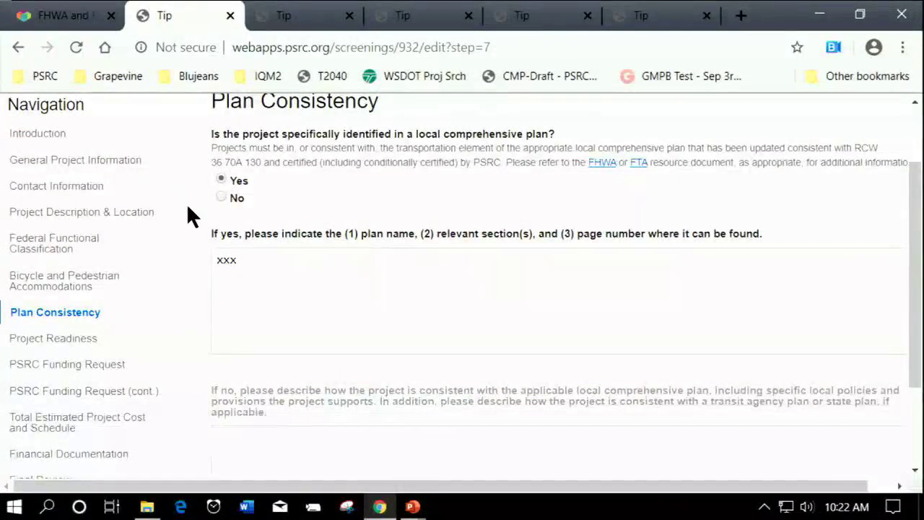
scroll(184, 206, down, 1)
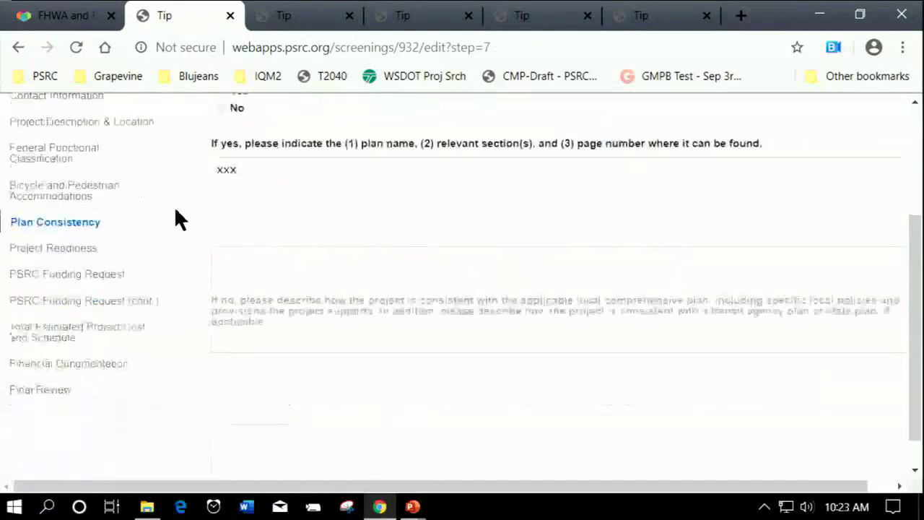
Step: Open the Project Readiness section and examine its preliminary engineering, environmental documentation and right of way questions
click(70, 253)
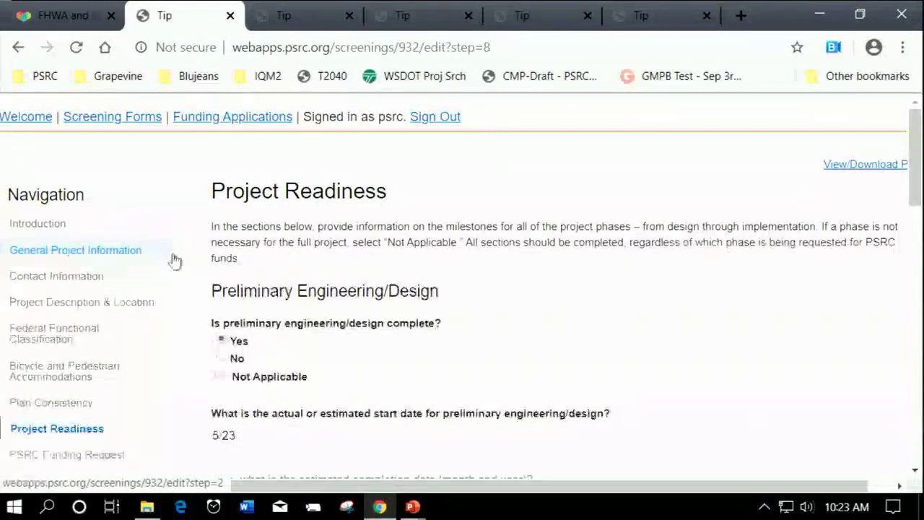
scroll(184, 289, down, 1)
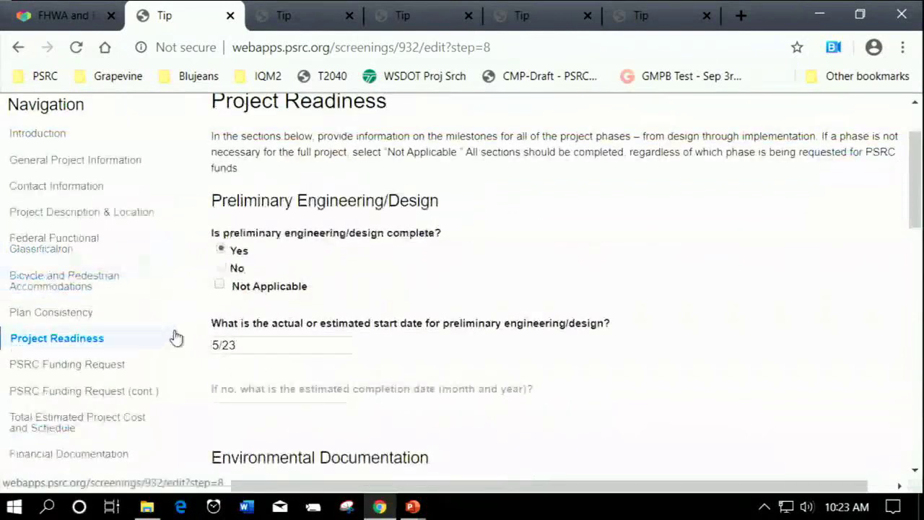
scroll(176, 337, down, 2)
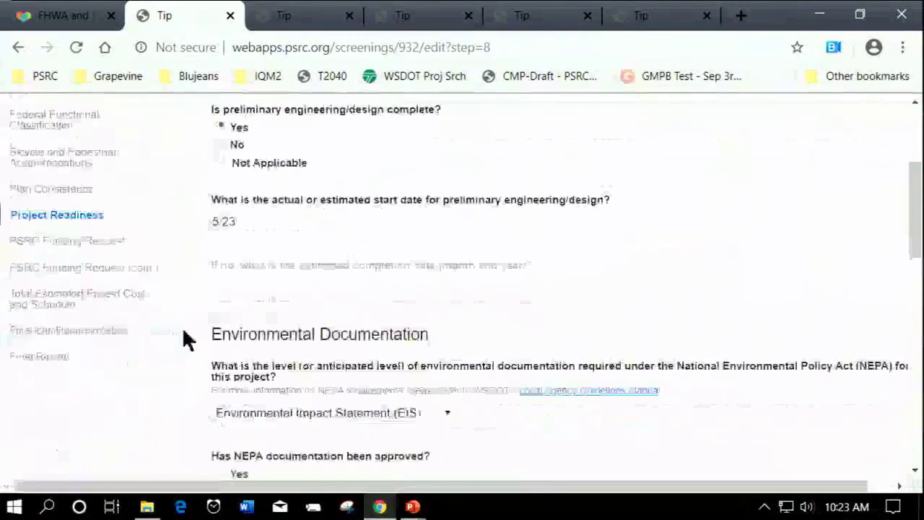
scroll(186, 339, down, 2)
scroll(188, 339, down, 3)
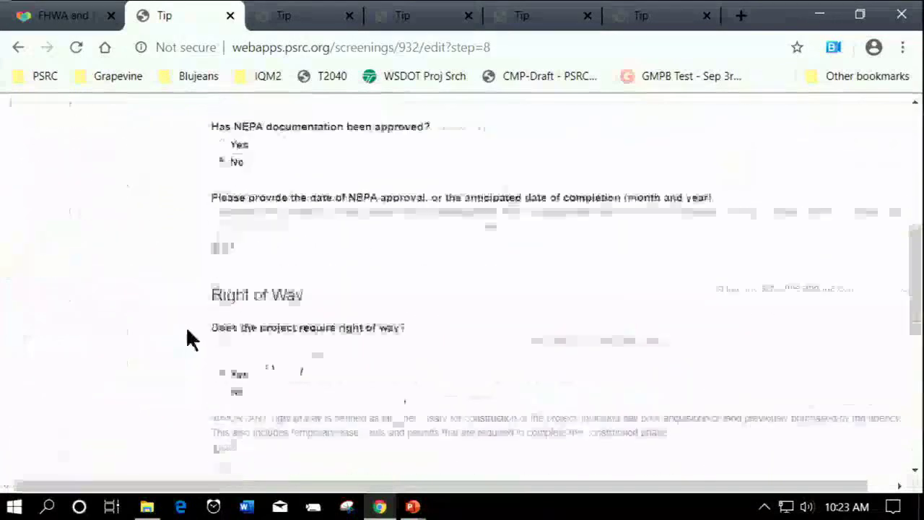
scroll(187, 330, down, 3)
scroll(149, 326, up, 1)
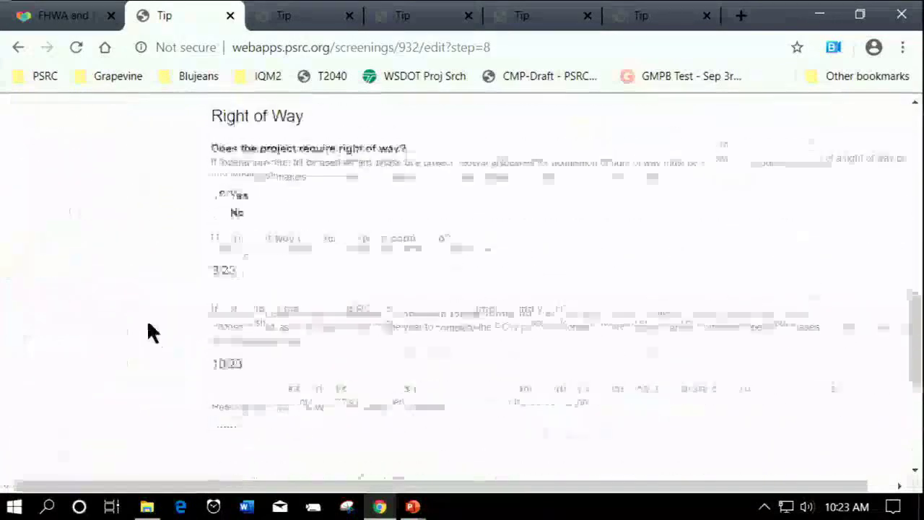
scroll(147, 328, up, 7)
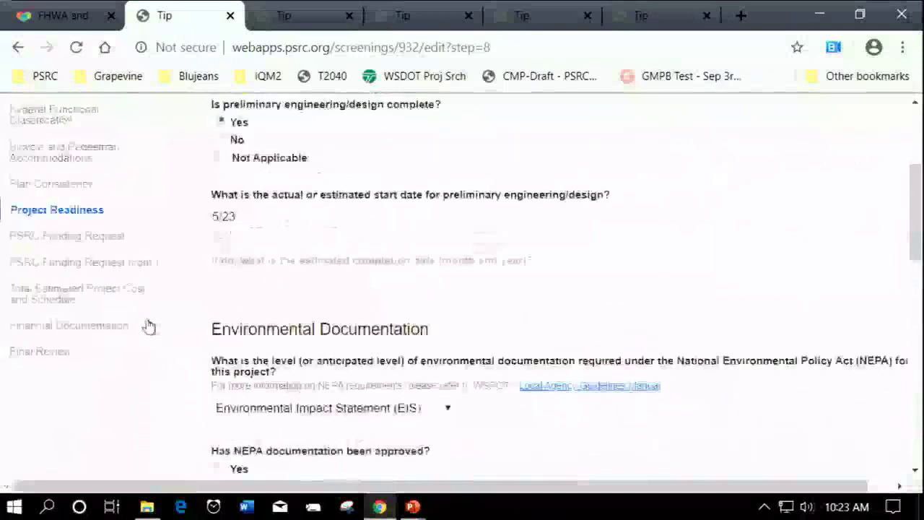
scroll(148, 324, up, 3)
scroll(129, 390, down, 1)
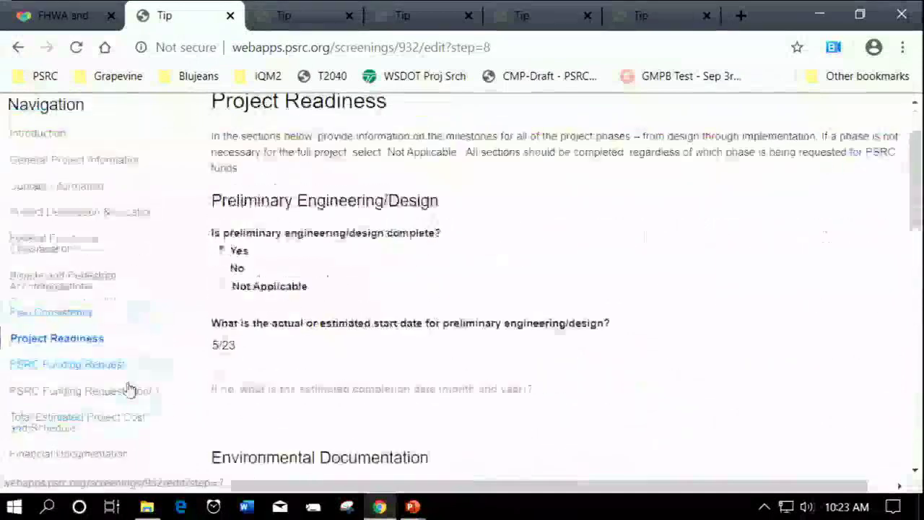
Step: Open the PSRC Funding Request section and examine its funding requirements, funding source field and previous PSRC funds question
click(119, 374)
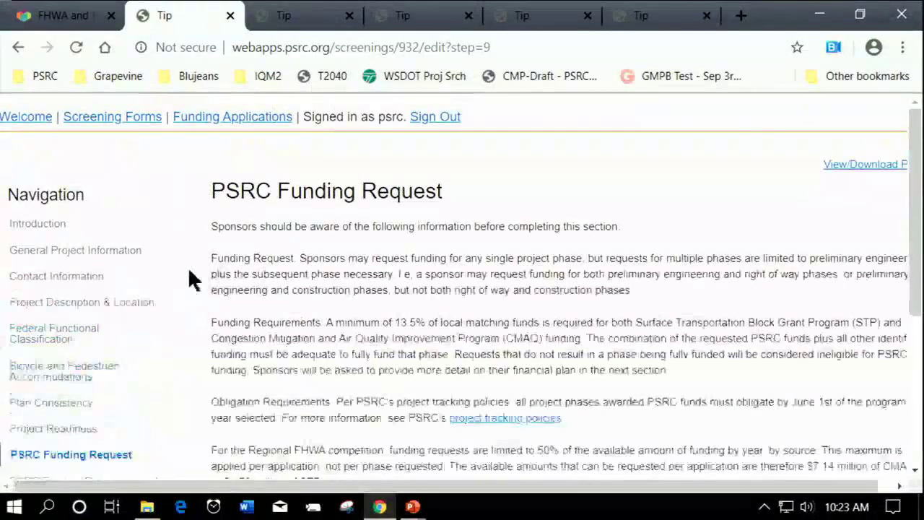
scroll(192, 278, down, 4)
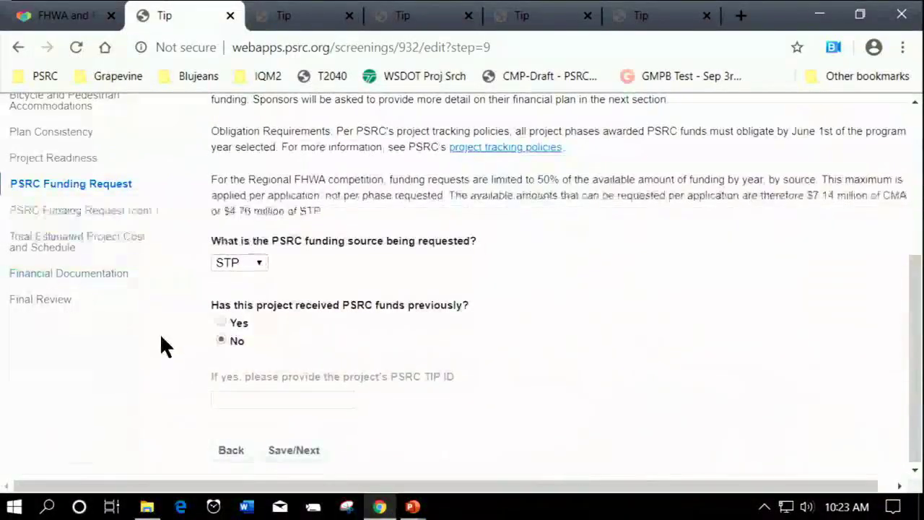
scroll(162, 336, up, 1)
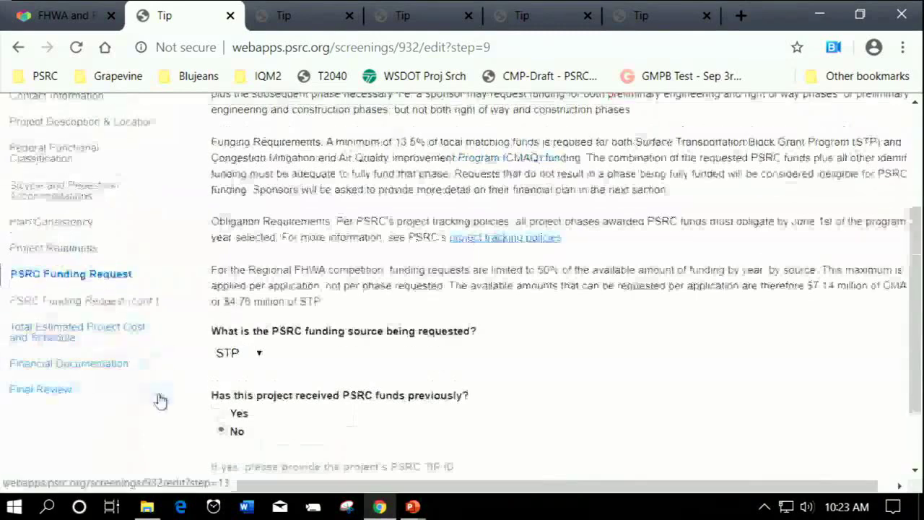
scroll(158, 438, down, 1)
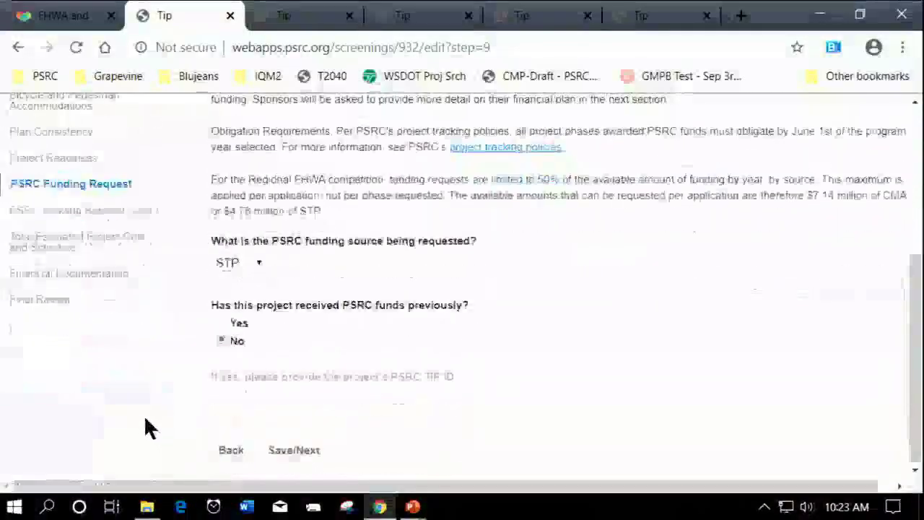
Step: Open the PSRC Funding Request (cont.) section and examine its table of phases, requested amounts and years
click(79, 216)
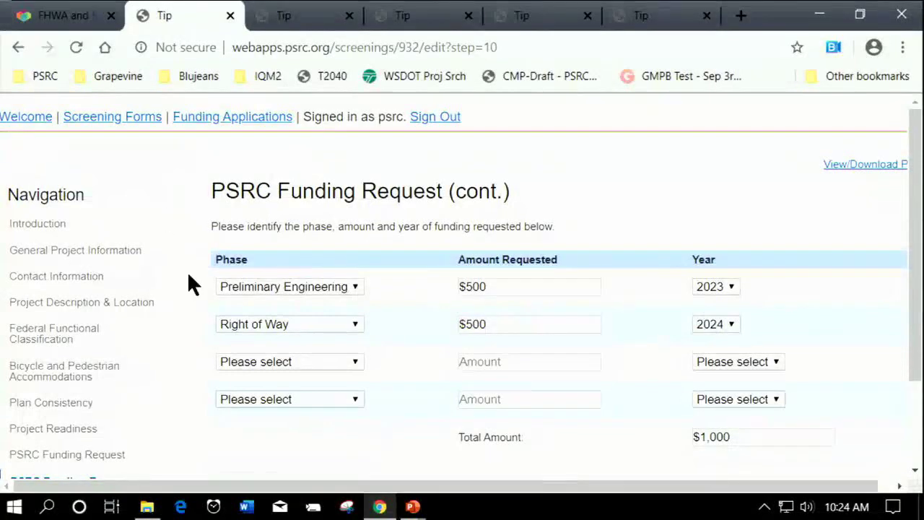
scroll(184, 285, down, 2)
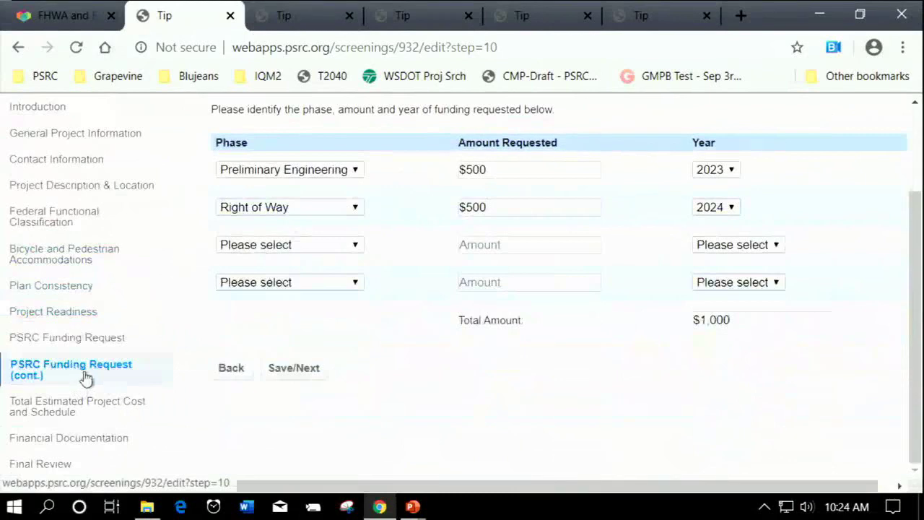
click(83, 381)
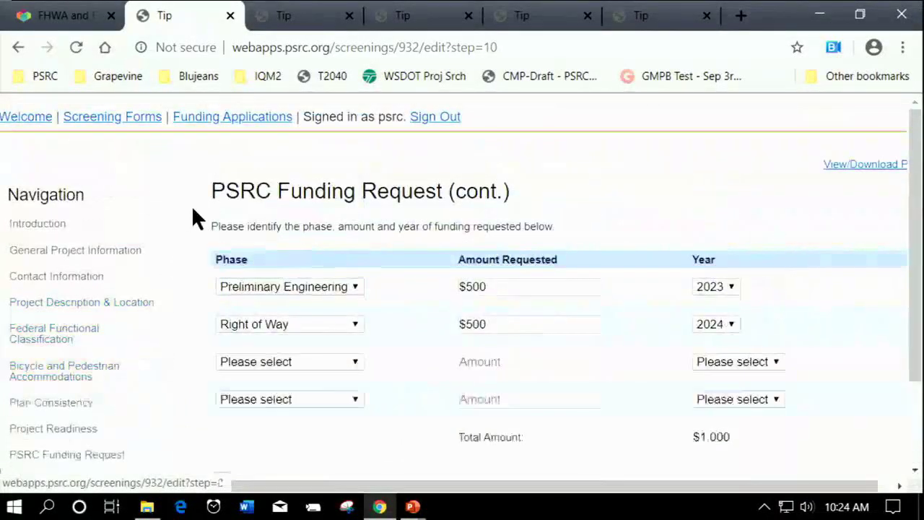
scroll(125, 326, down, 2)
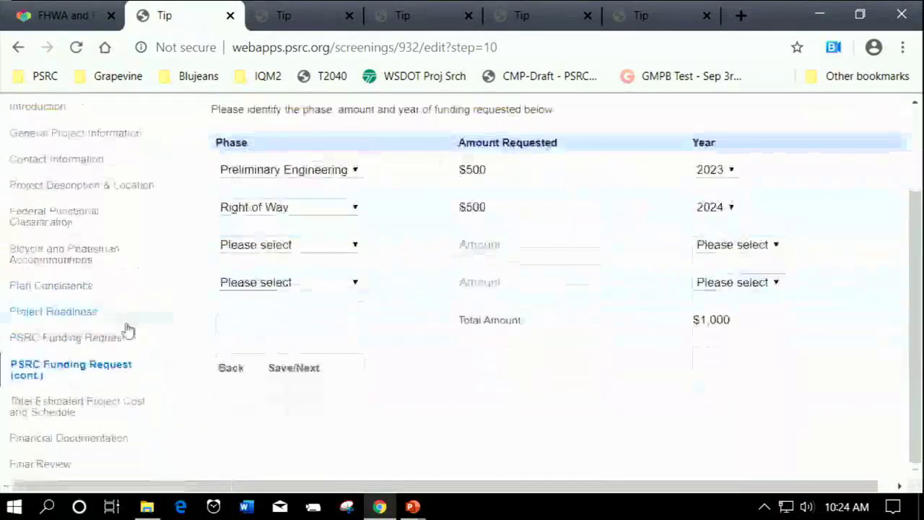
Step: Open the Total Estimated Project Cost and Schedule section and examine its instructions and the funding tables for each project phase
click(96, 406)
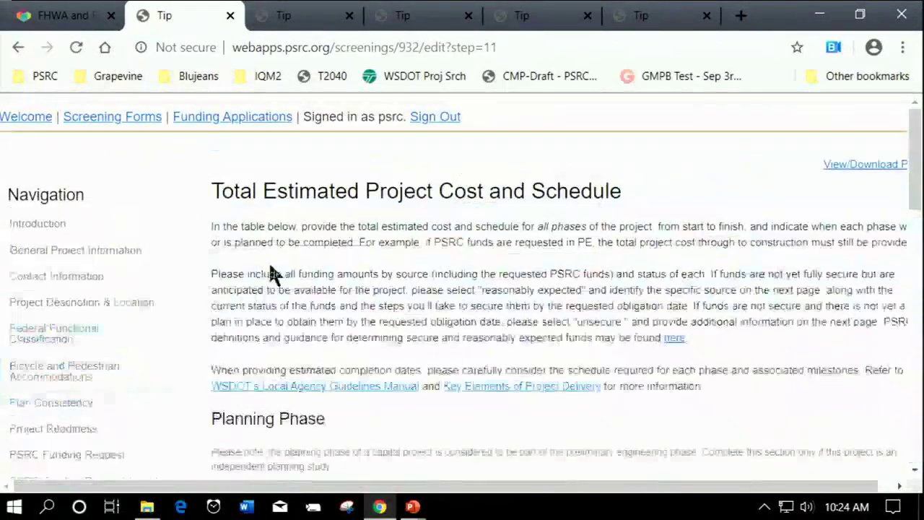
scroll(213, 277, down, 1)
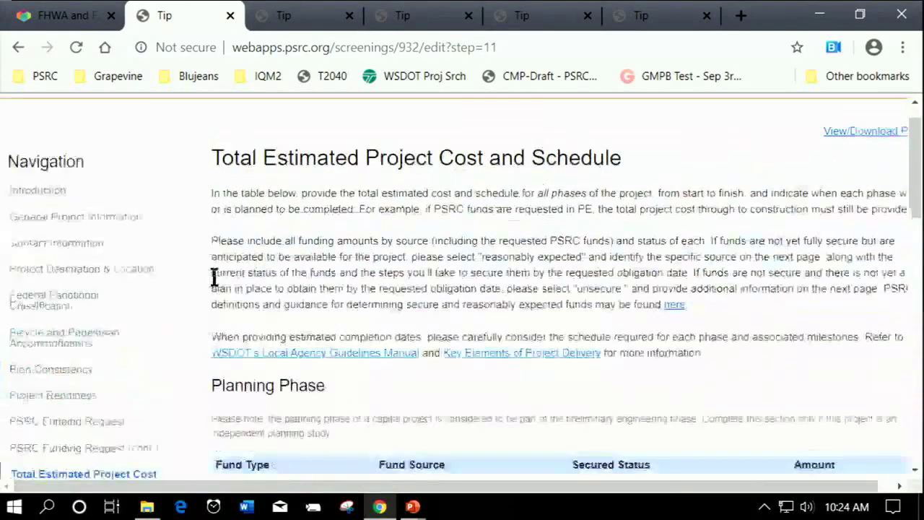
scroll(212, 278, down, 5)
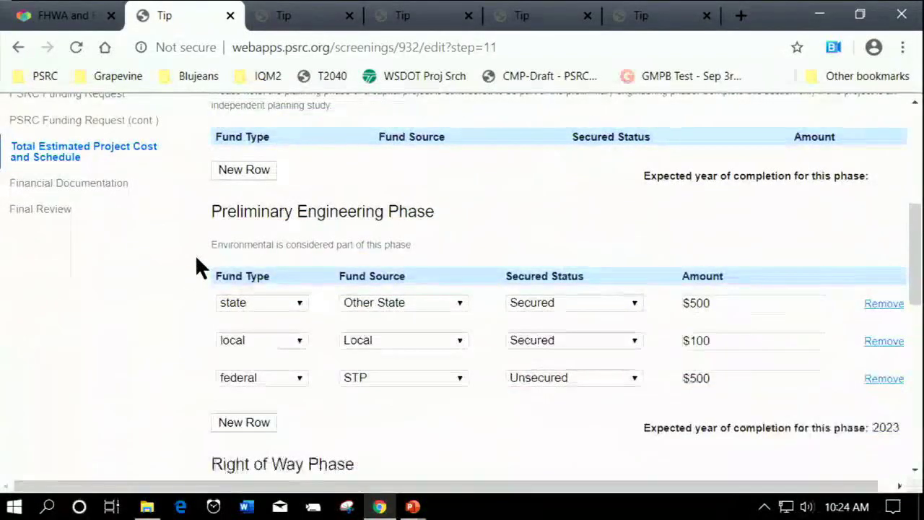
scroll(200, 241, down, 2)
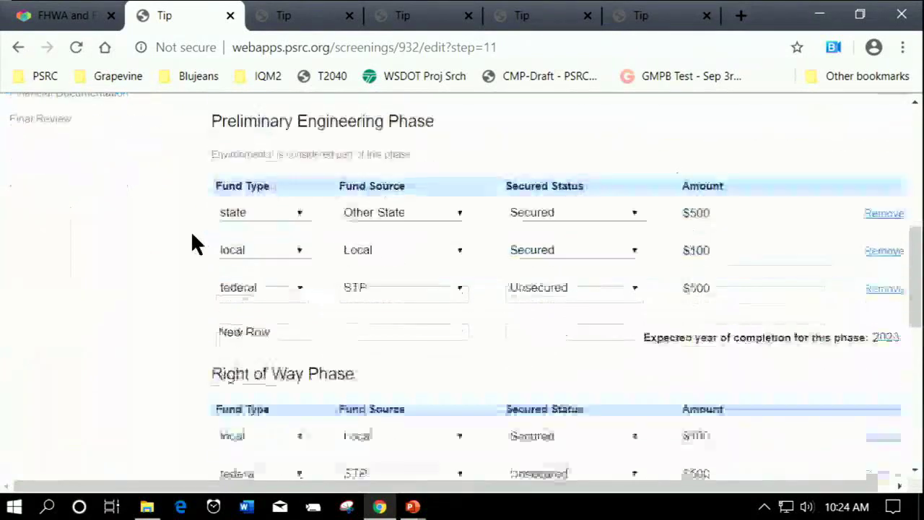
scroll(190, 232, down, 2)
scroll(184, 229, down, 2)
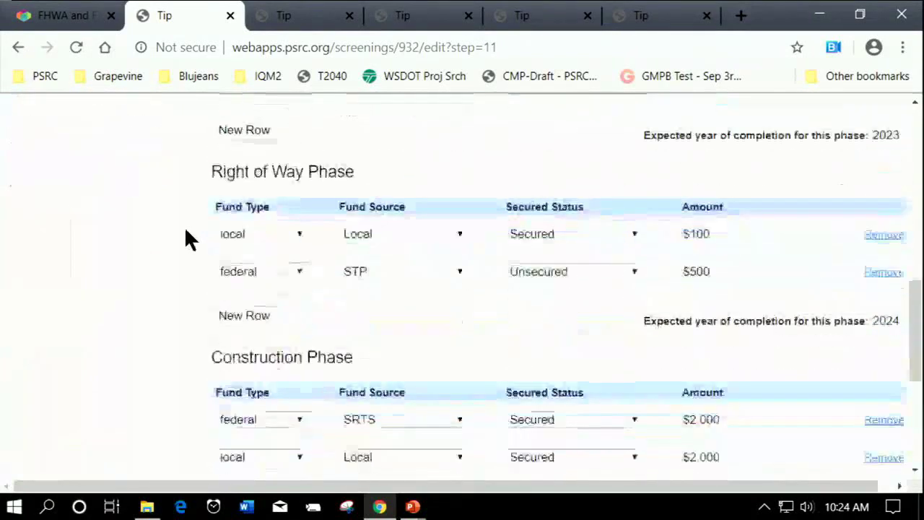
scroll(186, 238, down, 3)
scroll(545, 322, down, 2)
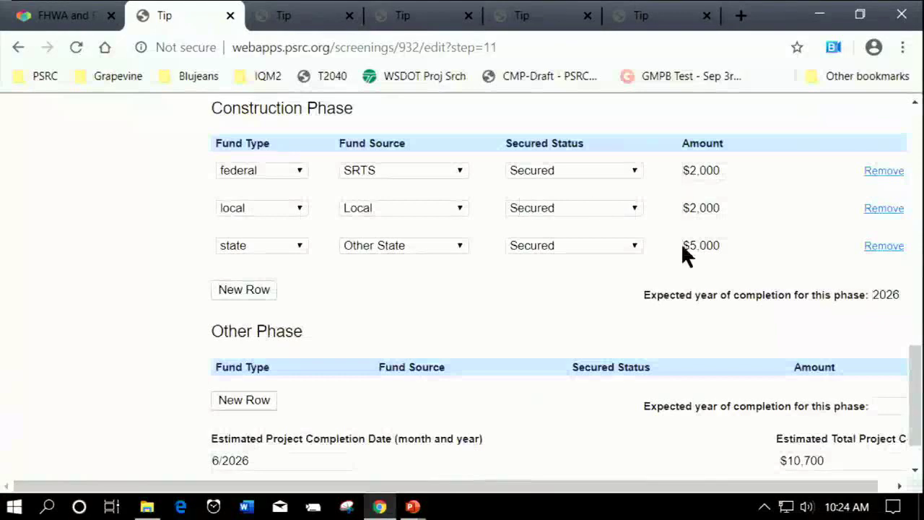
Step: Review the secured status and amount entries across the phase tables, plus the estimated project completion date and total cost fields
scroll(642, 312, up, 2)
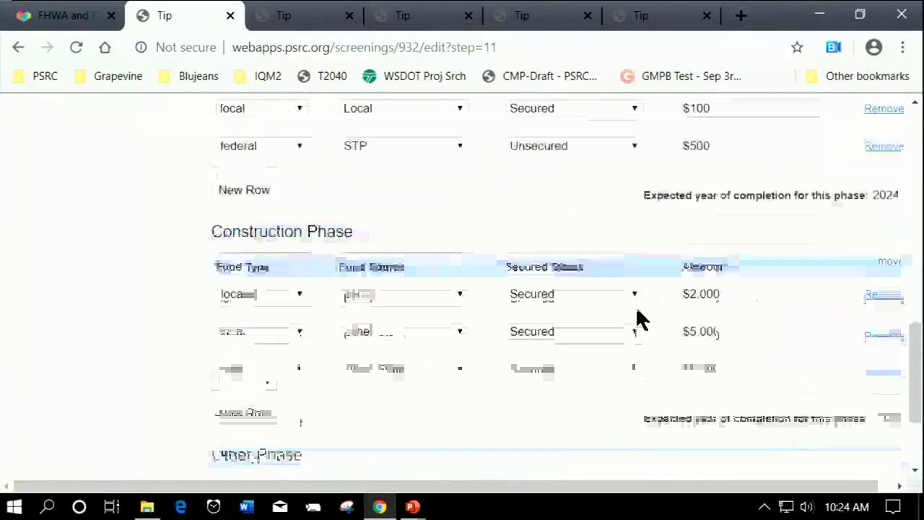
scroll(635, 314, up, 3)
scroll(633, 282, up, 1)
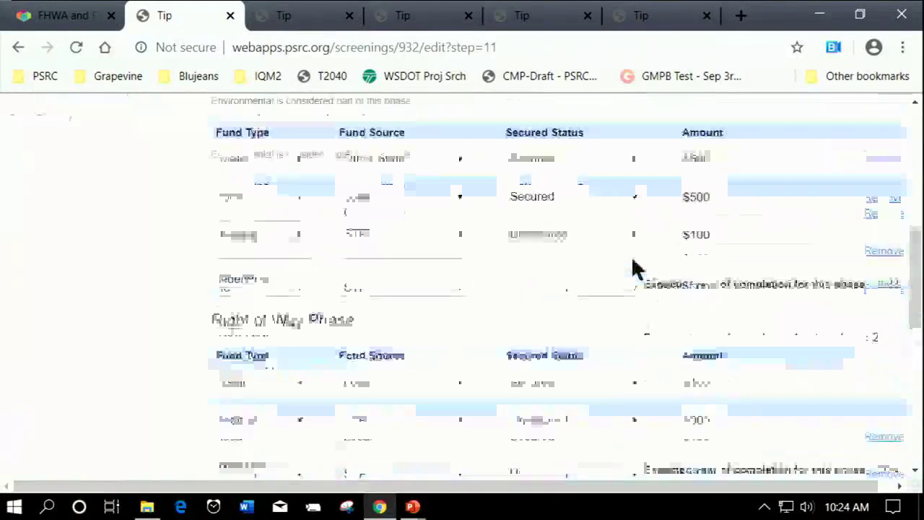
scroll(634, 267, down, 4)
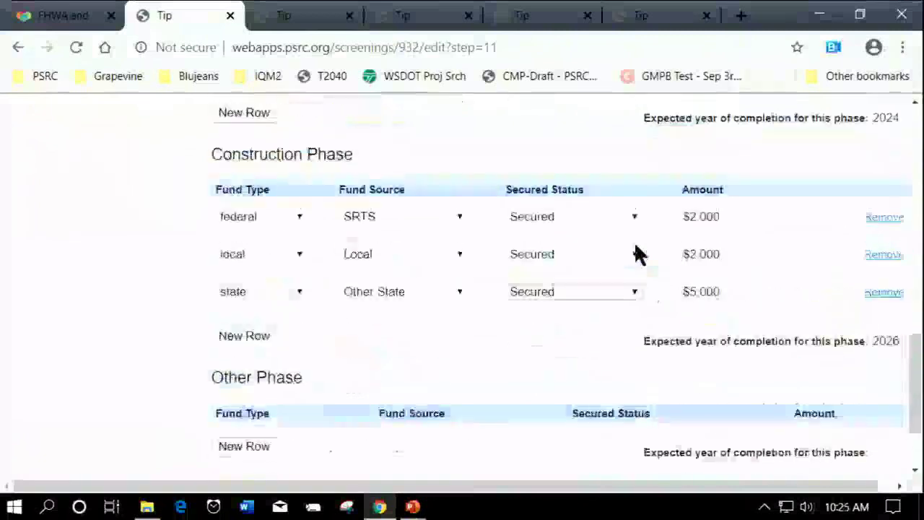
scroll(635, 256, up, 2)
scroll(705, 281, down, 4)
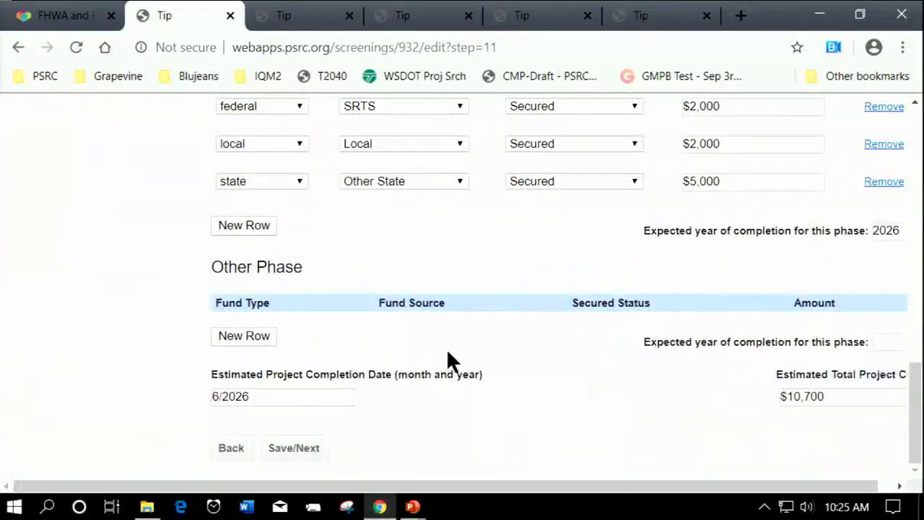
scroll(446, 354, up, 3)
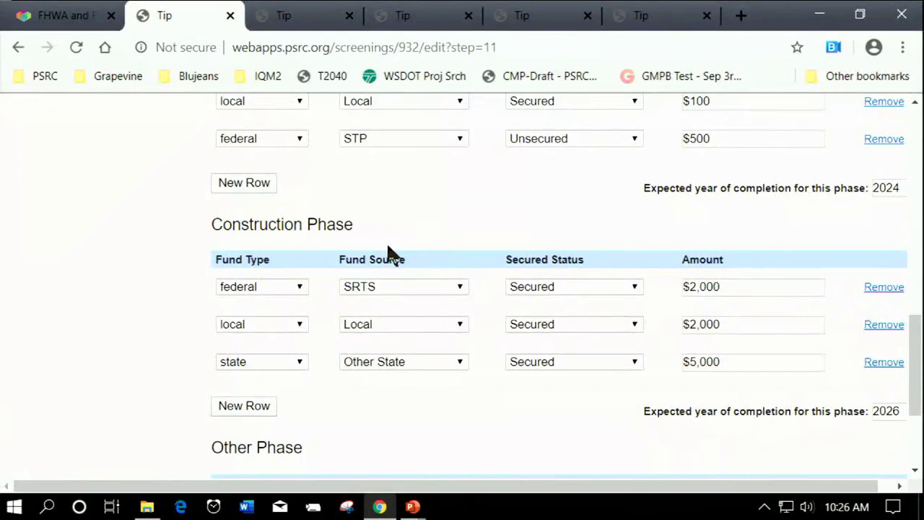
scroll(369, 239, up, 4)
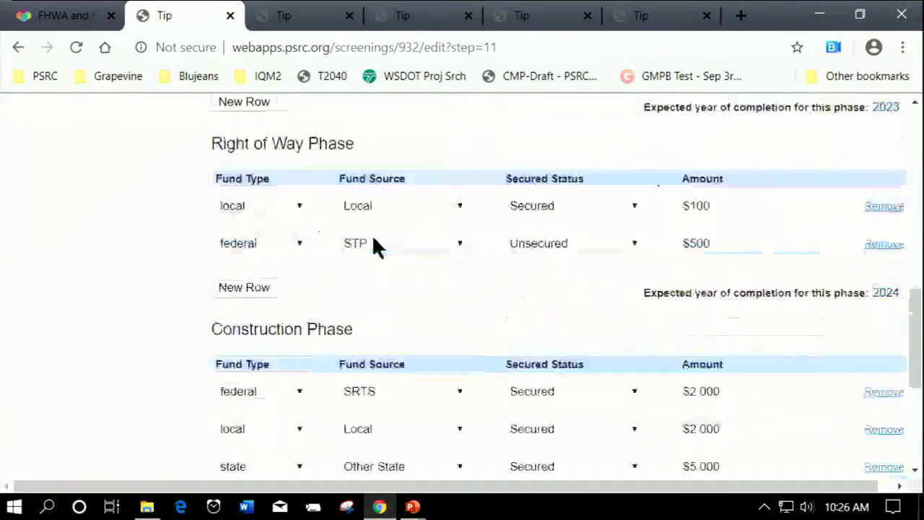
scroll(366, 246, up, 5)
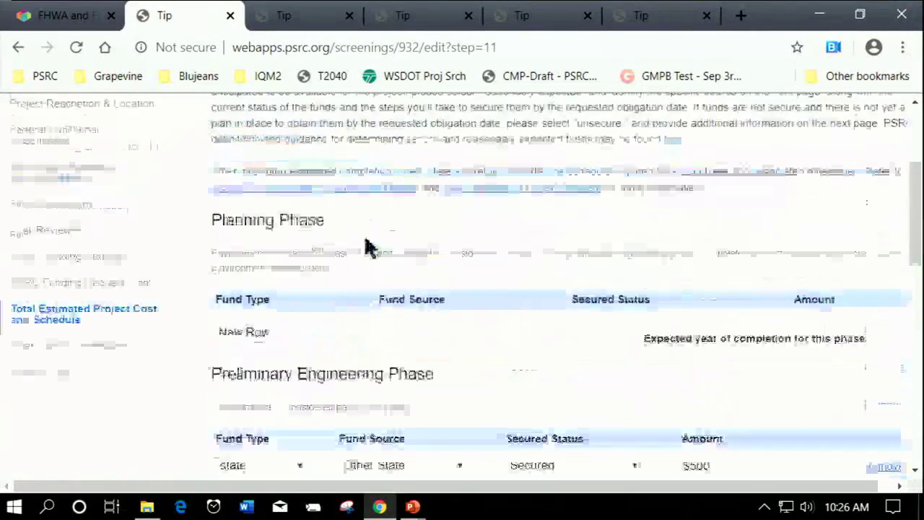
Step: Open the Financial Documentation section and examine its funding instructions, description box and supporting file upload
click(92, 397)
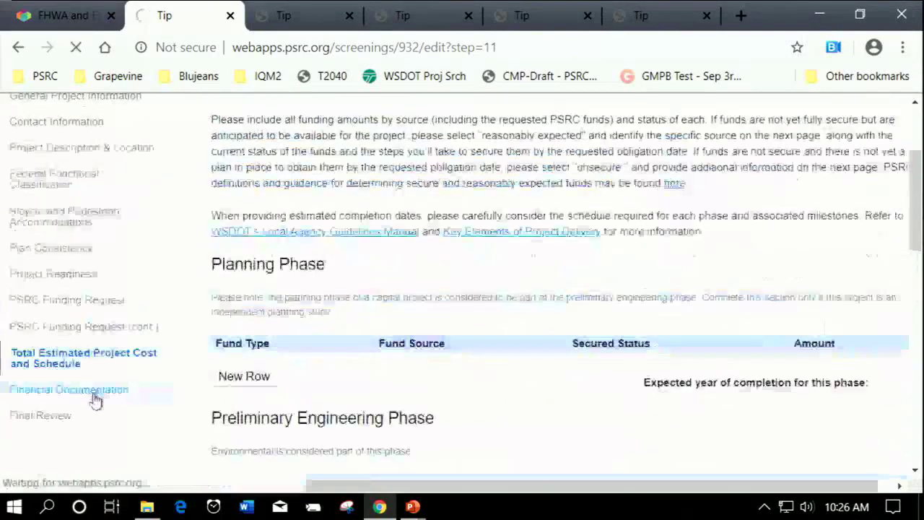
scroll(226, 392, down, 3)
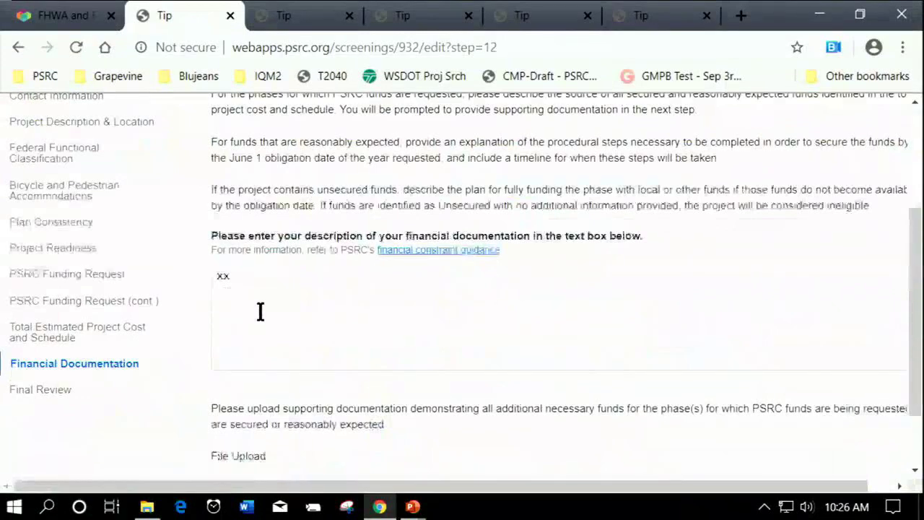
scroll(260, 307, down, 2)
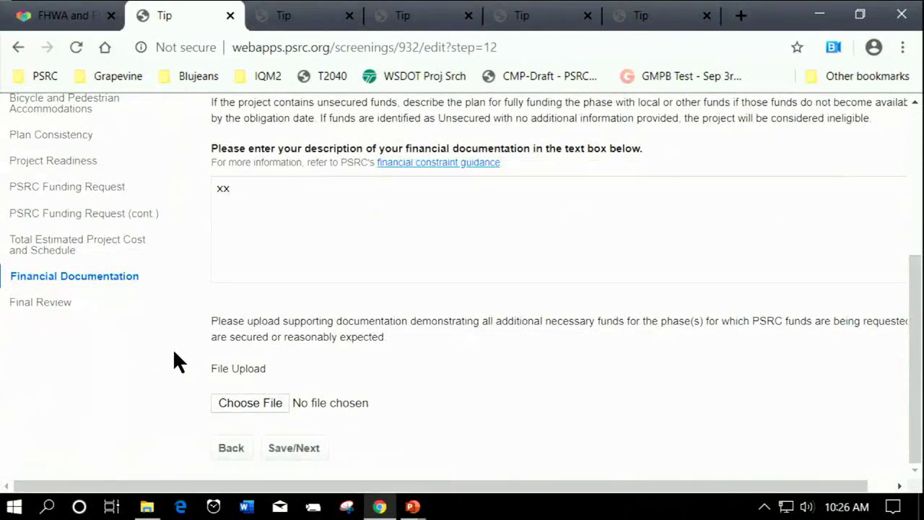
scroll(263, 352, up, 5)
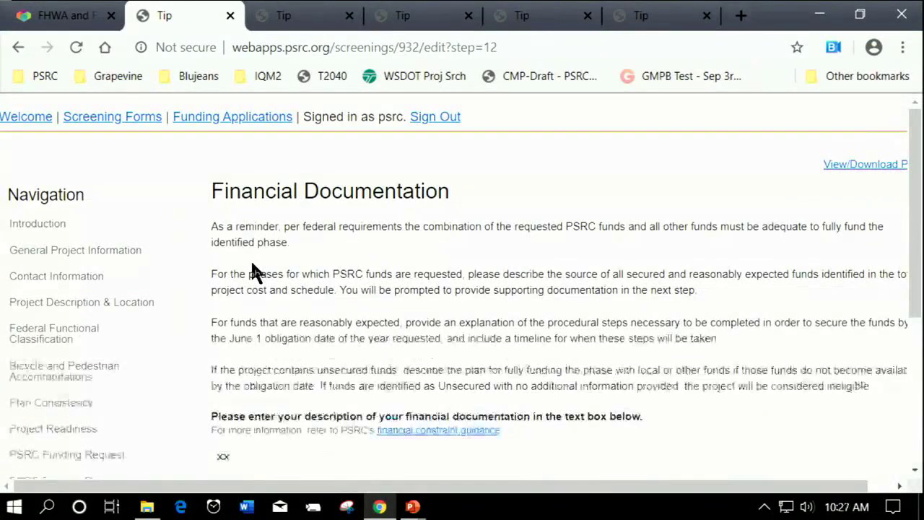
scroll(251, 268, down, 1)
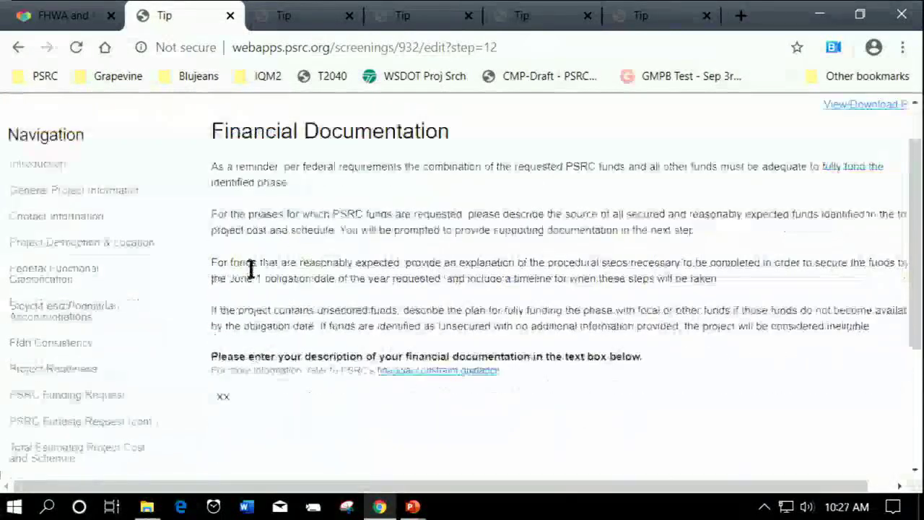
scroll(251, 266, down, 3)
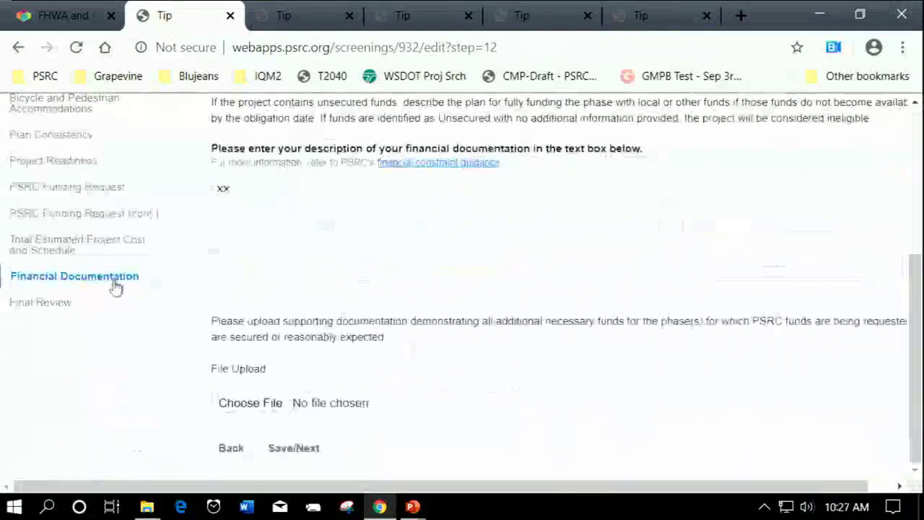
Step: Open the Final Review section and examine its instructions for submitting the screening form and requesting its return for edits
click(67, 304)
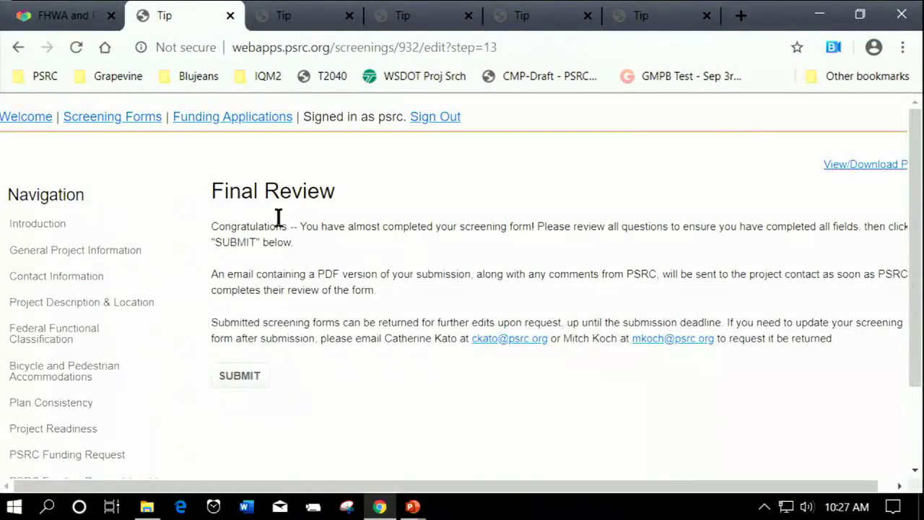
scroll(80, 128, down, 1)
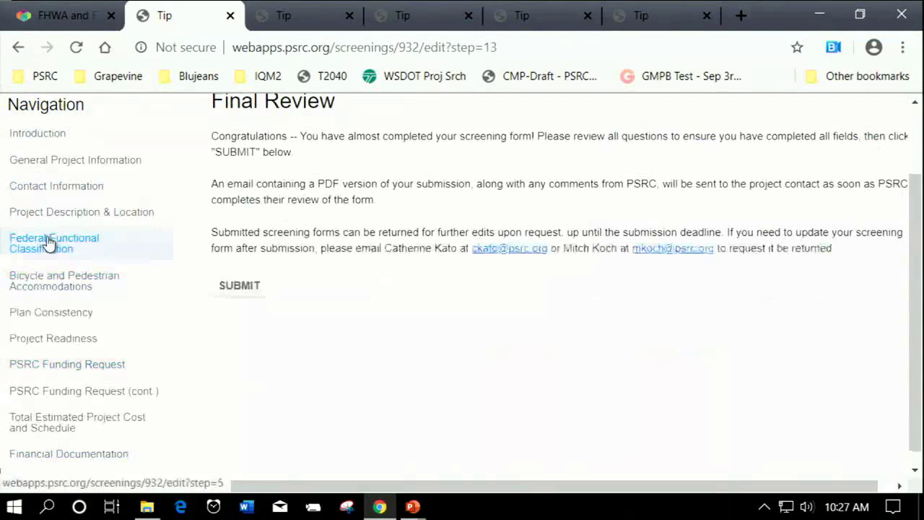
scroll(47, 243, up, 1)
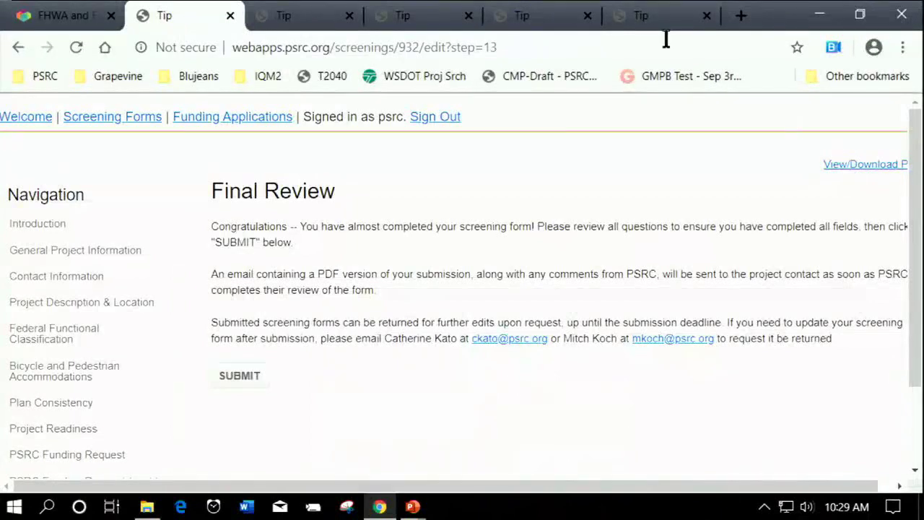
Step: Go from the project selection welcome page to the existing funding applications and start a new funding application
click(282, 16)
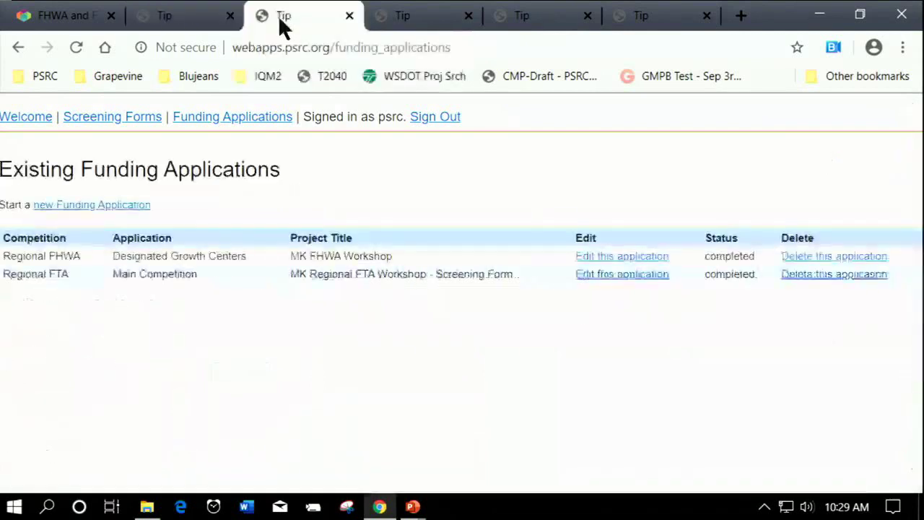
click(165, 21)
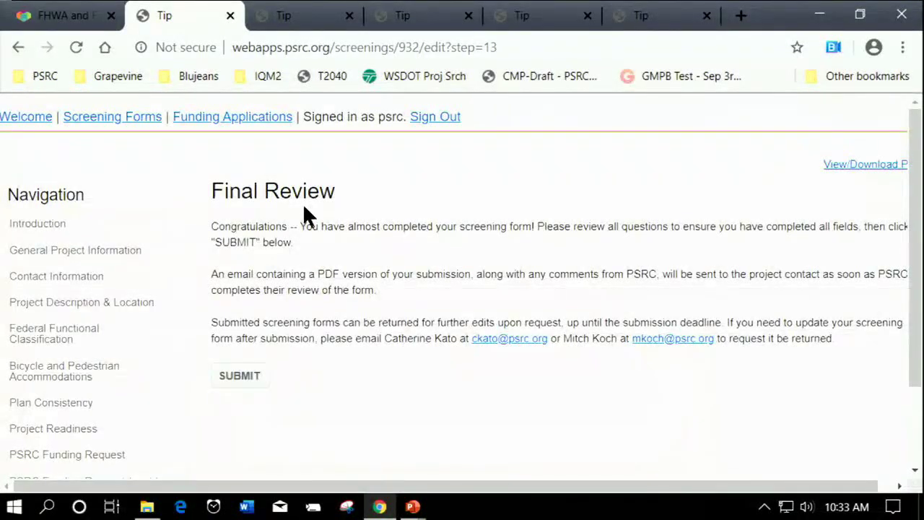
click(30, 121)
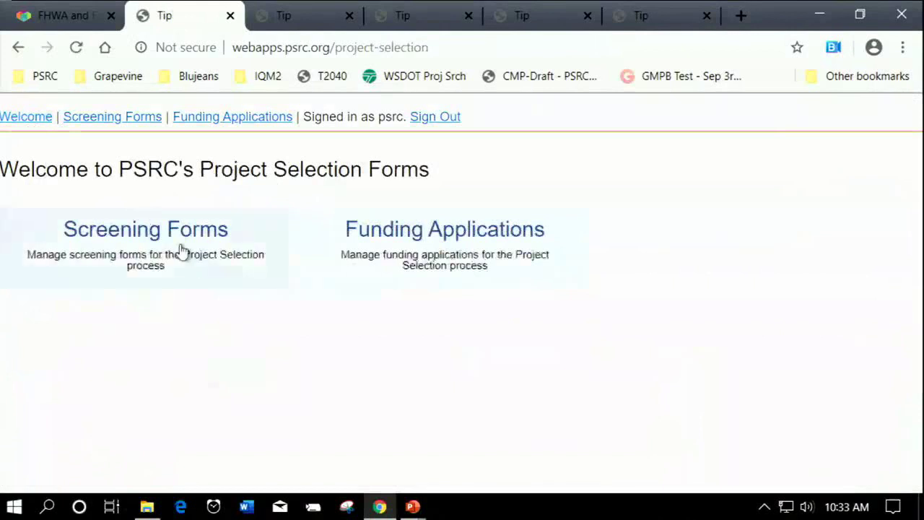
click(411, 260)
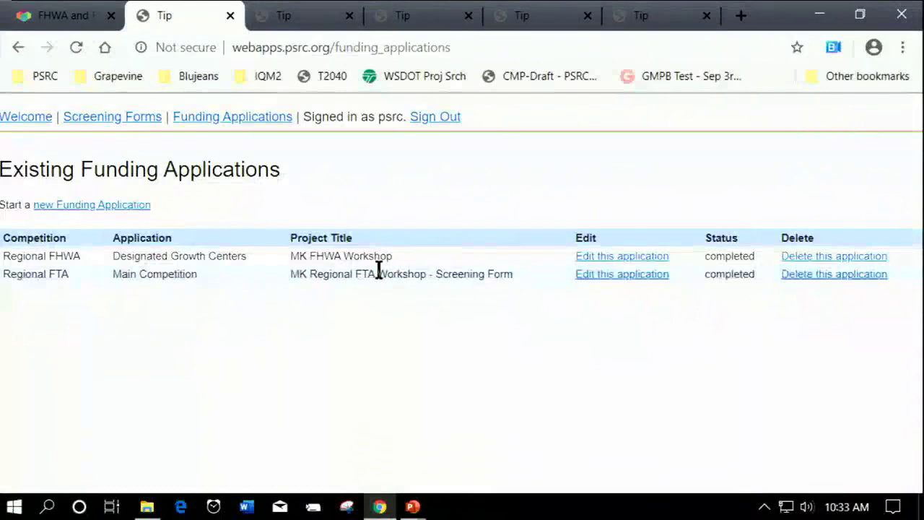
click(119, 209)
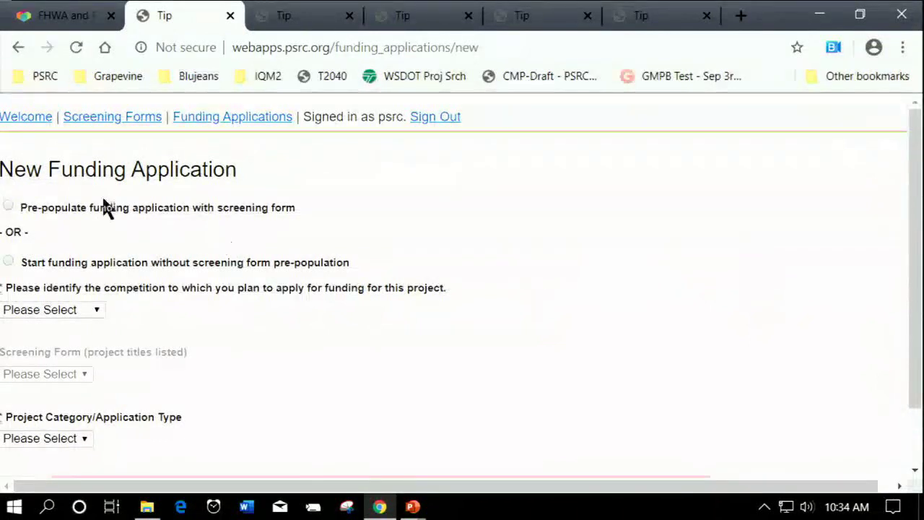
Step: Create a Regional FHWA funding application pre-populated from the MK FHWA Workshop screening form, with Designated Growth Centers as the project category
click(19, 207)
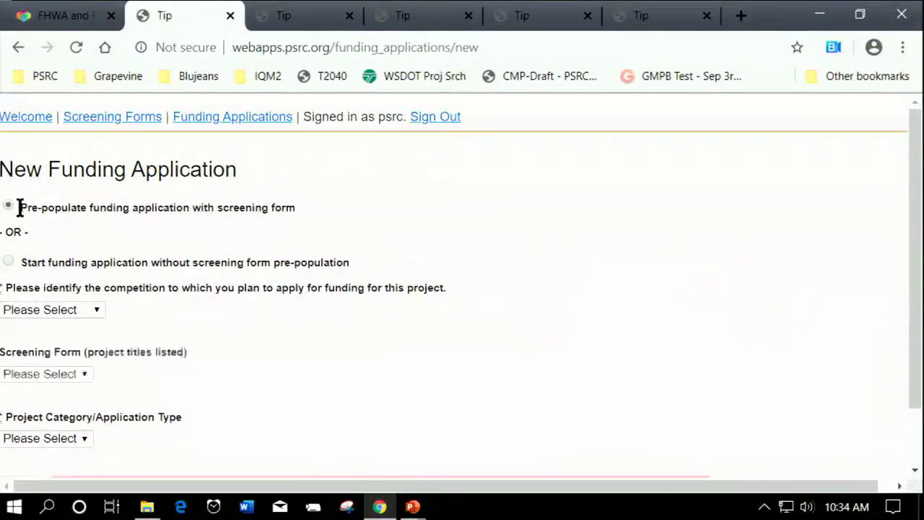
click(87, 309)
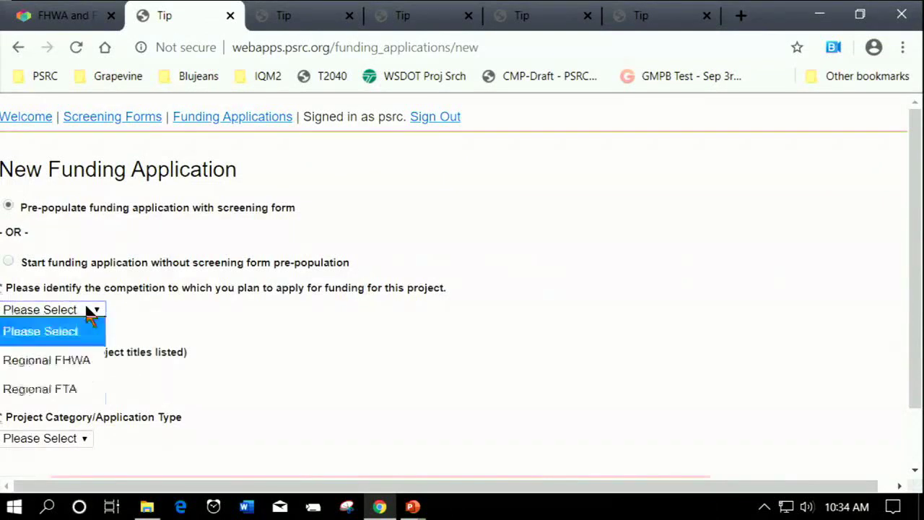
click(73, 360)
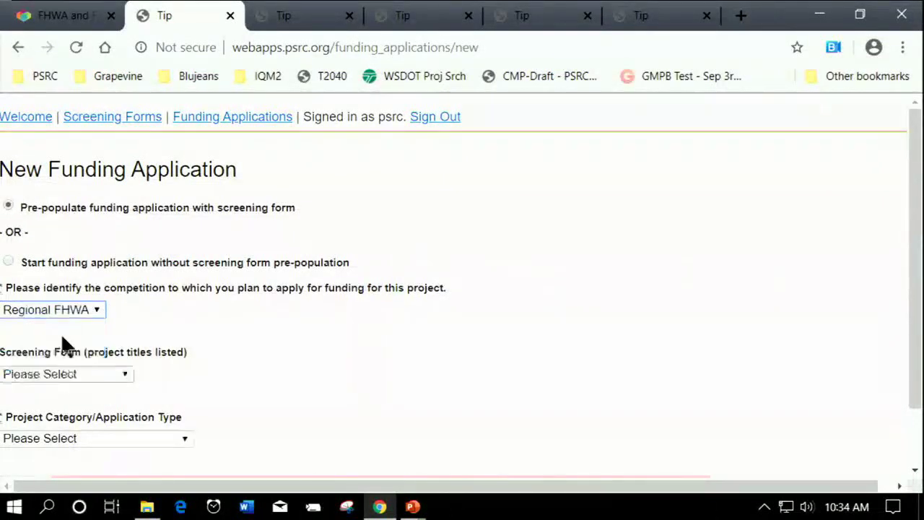
click(68, 374)
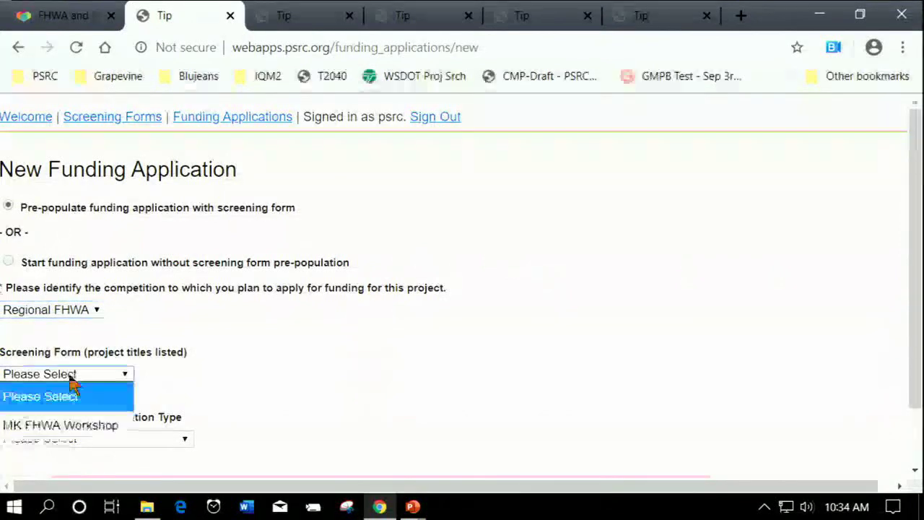
click(62, 426)
scroll(161, 365, down, 2)
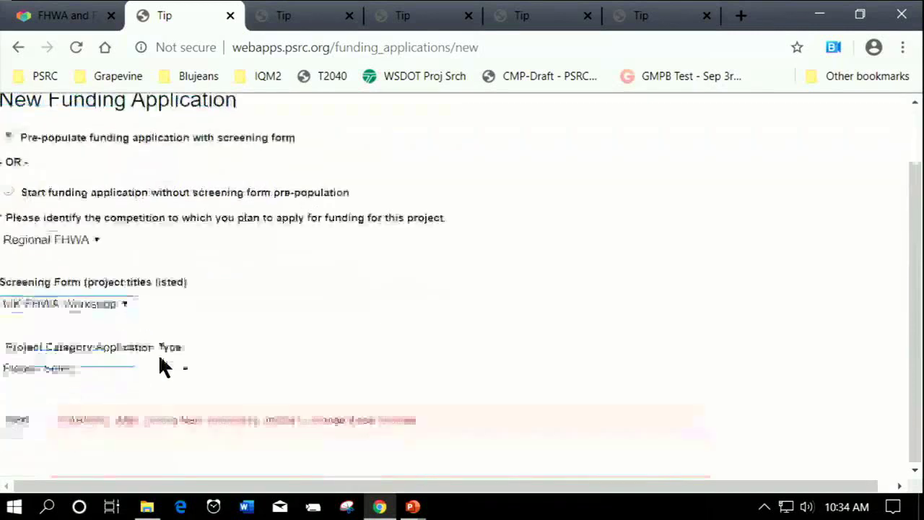
click(27, 368)
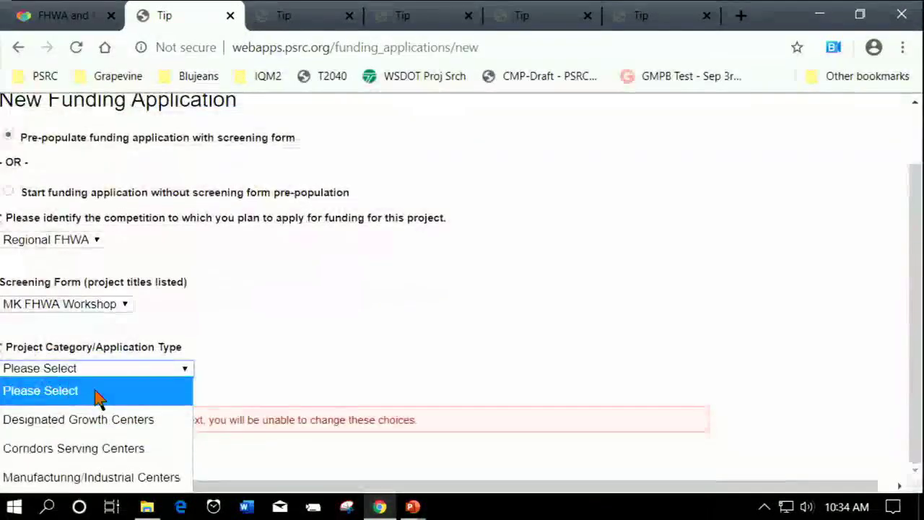
click(98, 428)
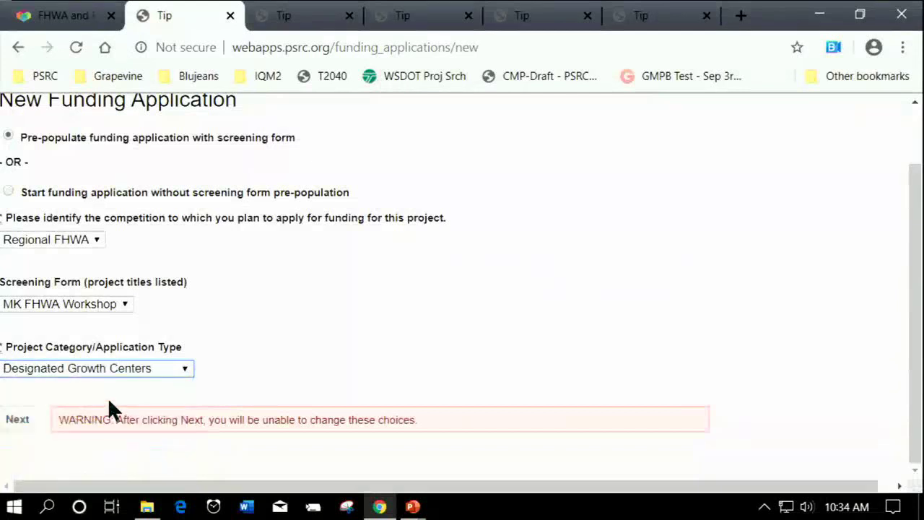
click(19, 422)
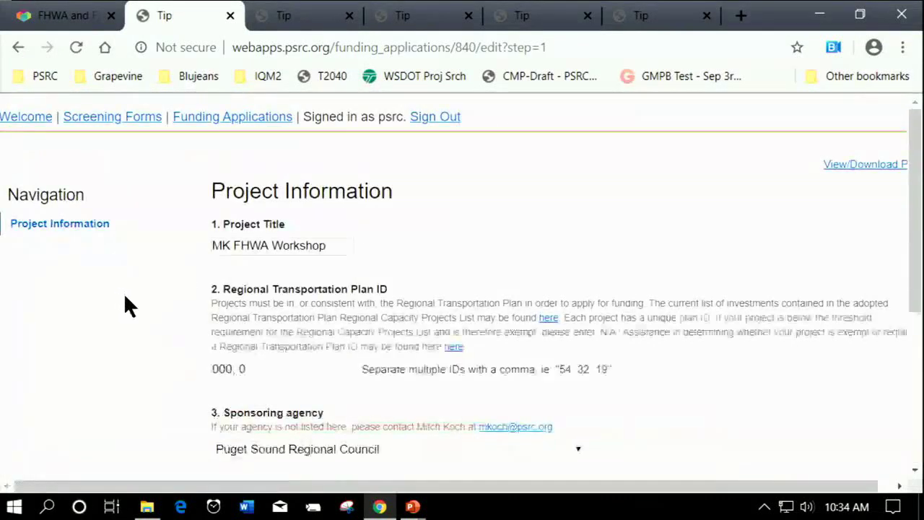
Step: Examine the pre-populated Project Information fields of the new funding application, from project title through Certification Acceptance and CA sponsor
scroll(166, 285, down, 4)
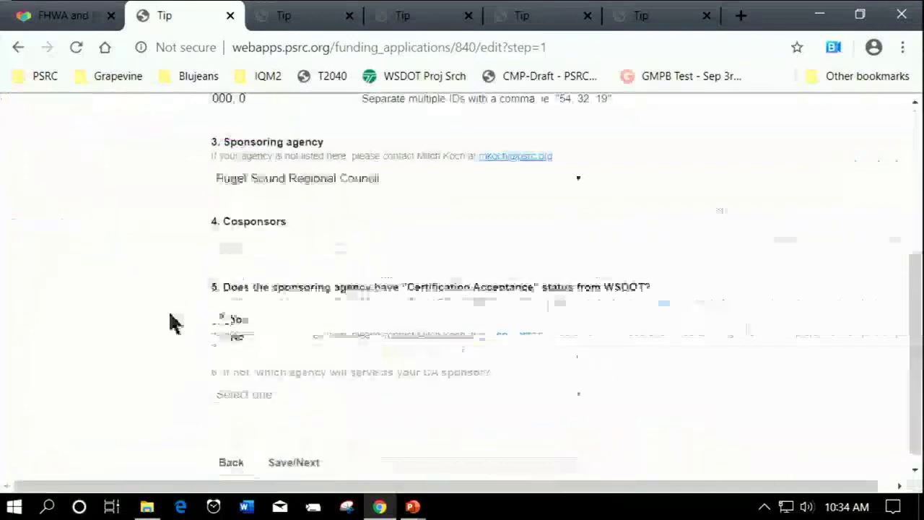
scroll(170, 318, up, 3)
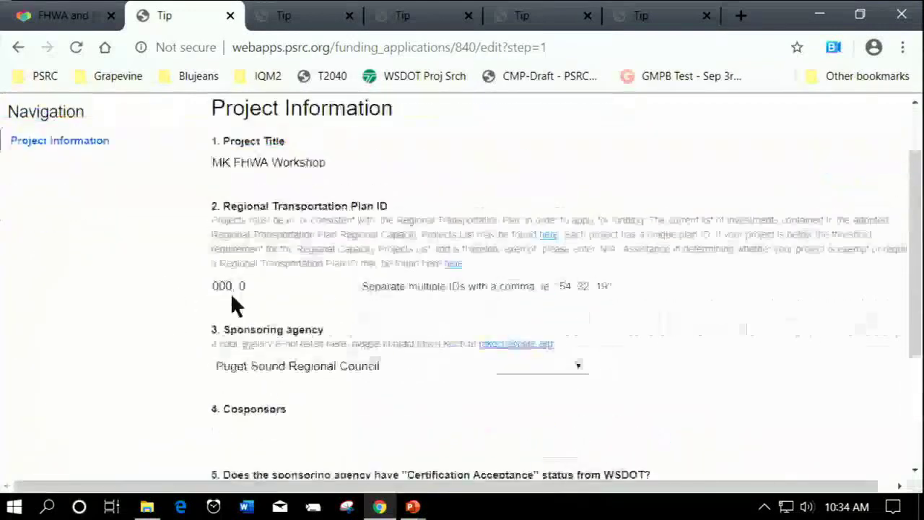
scroll(230, 298, down, 3)
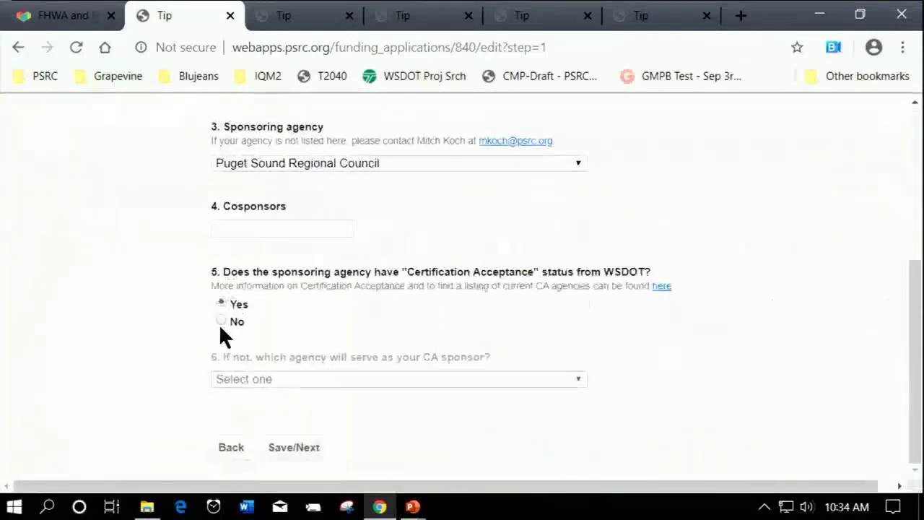
scroll(219, 324, up, 4)
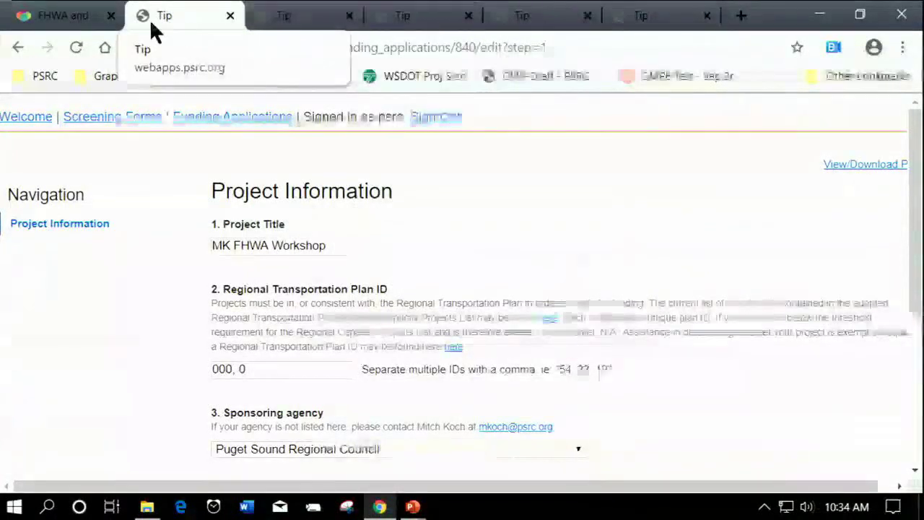
Step: Open the first MK FHWA Workshop application from the existing funding applications to view its section navigation, then return to the list
click(233, 116)
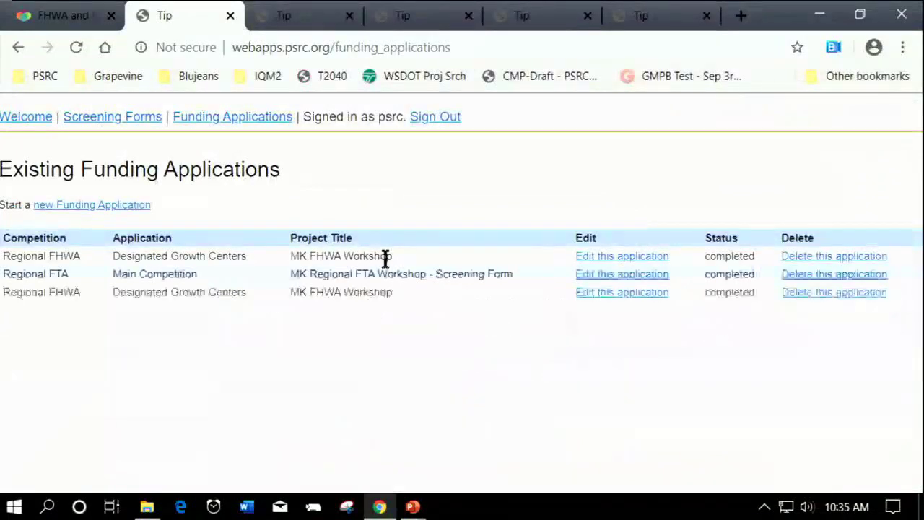
click(598, 263)
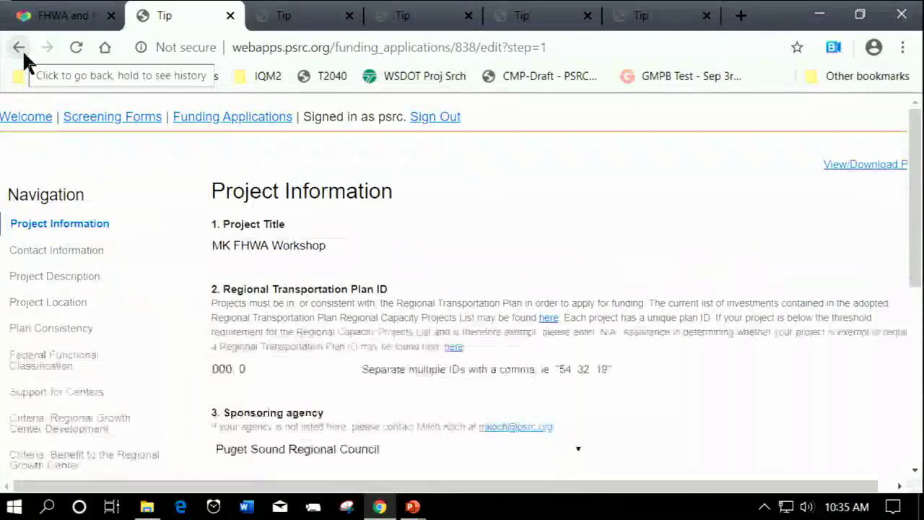
click(22, 52)
click(389, 17)
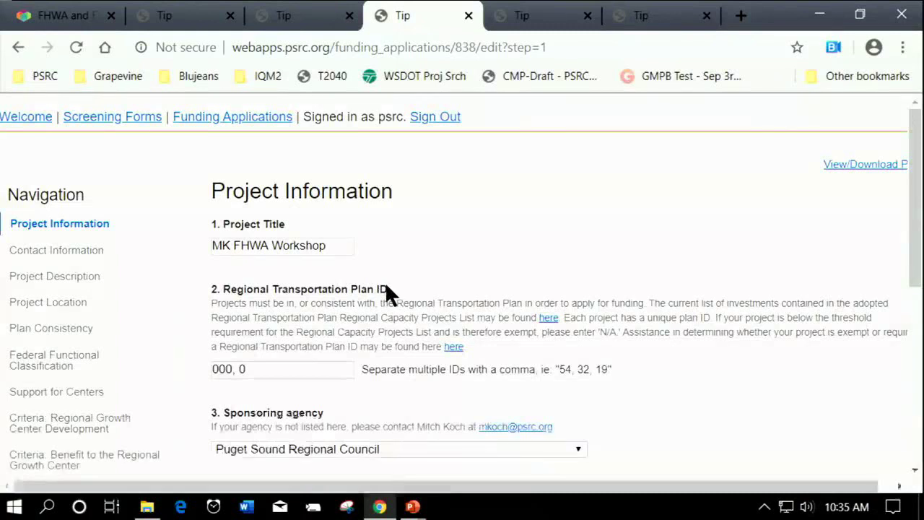
click(163, 21)
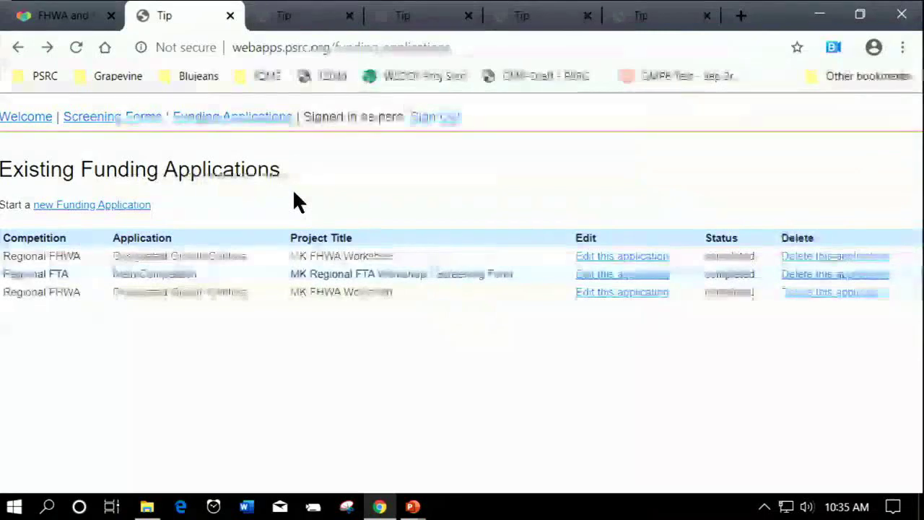
Step: Start a new funding application and examine its choices for pre-population, competition, screening form and project category
click(99, 205)
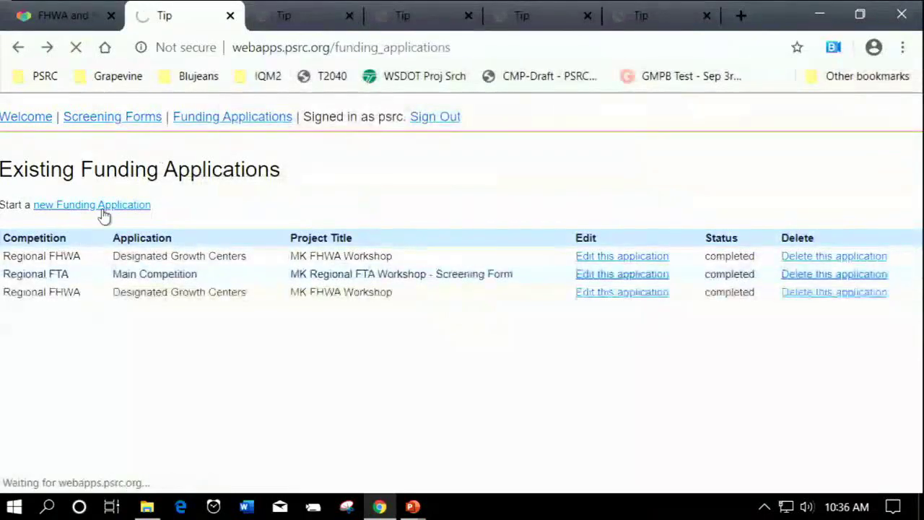
scroll(108, 216, down, 1)
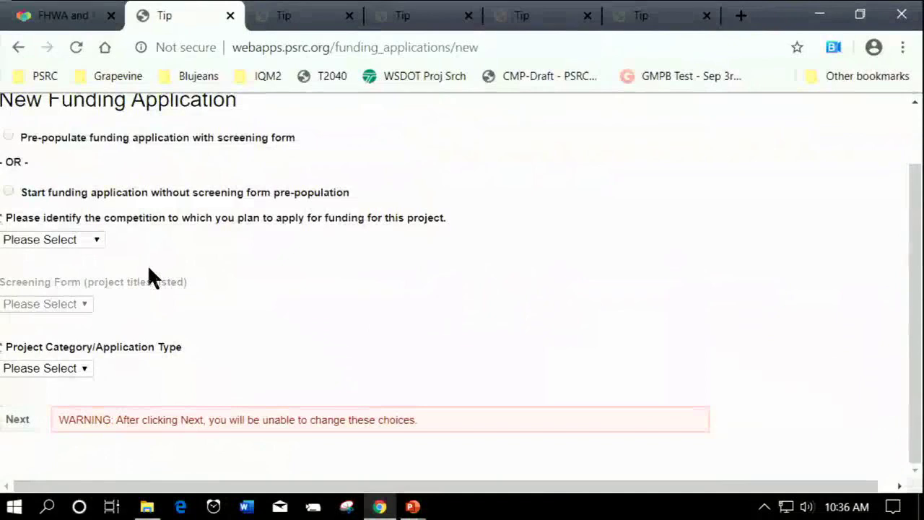
scroll(152, 265, up, 1)
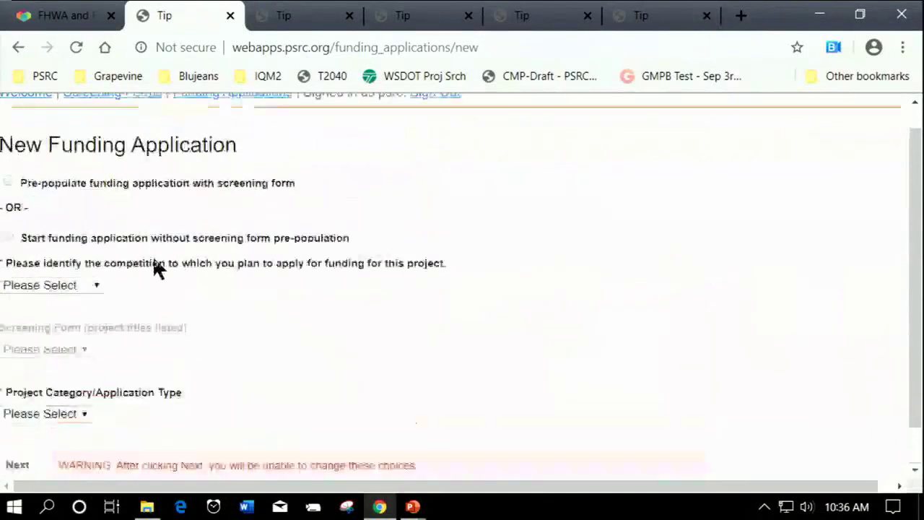
scroll(150, 259, down, 1)
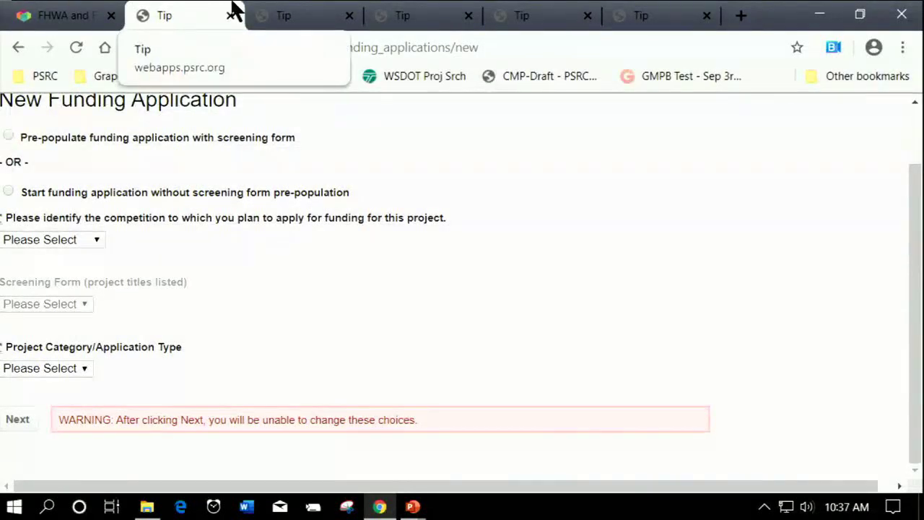
Step: Switch to the already open completed MK FHWA Workshop application and examine its Project Information questions and full list of sections
click(291, 18)
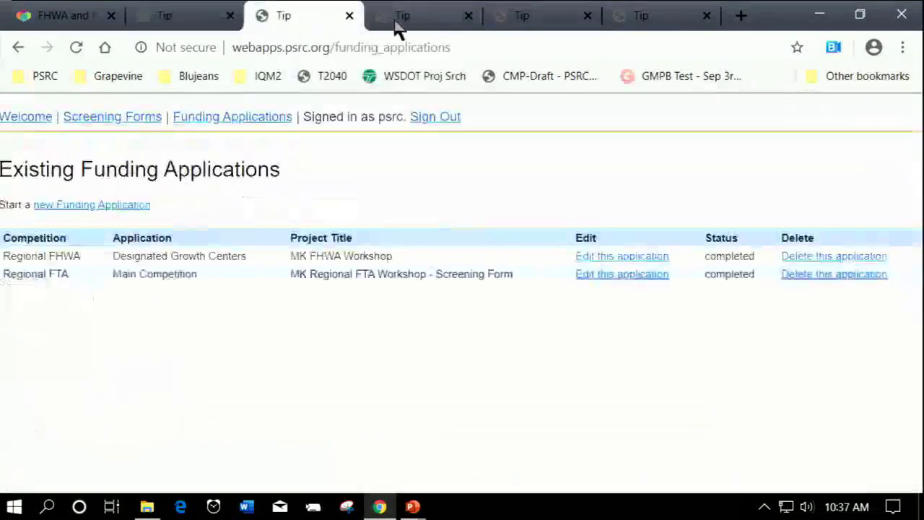
click(437, 10)
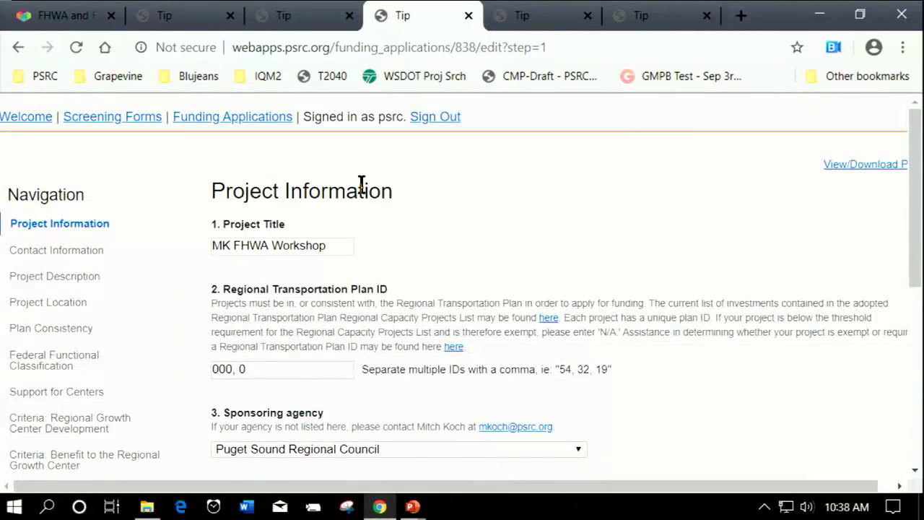
scroll(383, 234, down, 2)
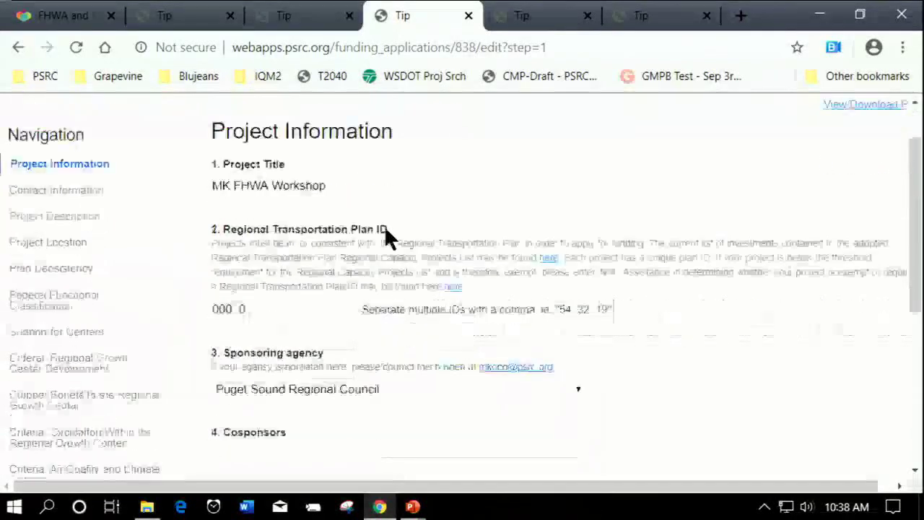
scroll(395, 234, down, 1)
scroll(397, 245, down, 1)
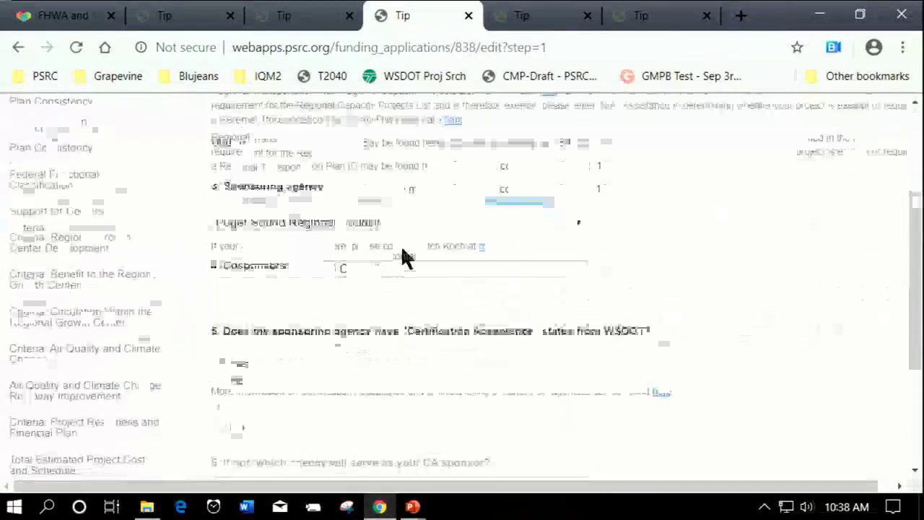
scroll(402, 238, up, 2)
scroll(409, 239, down, 4)
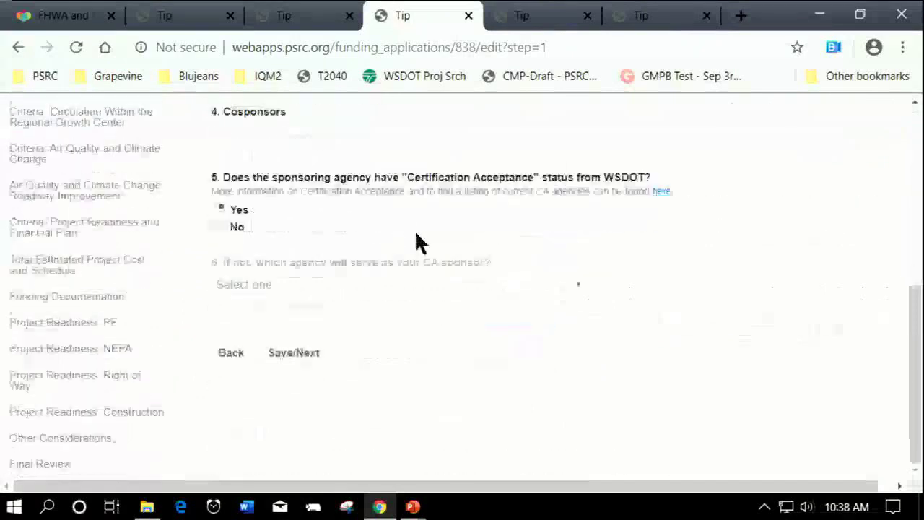
scroll(418, 246, up, 2)
scroll(414, 237, up, 5)
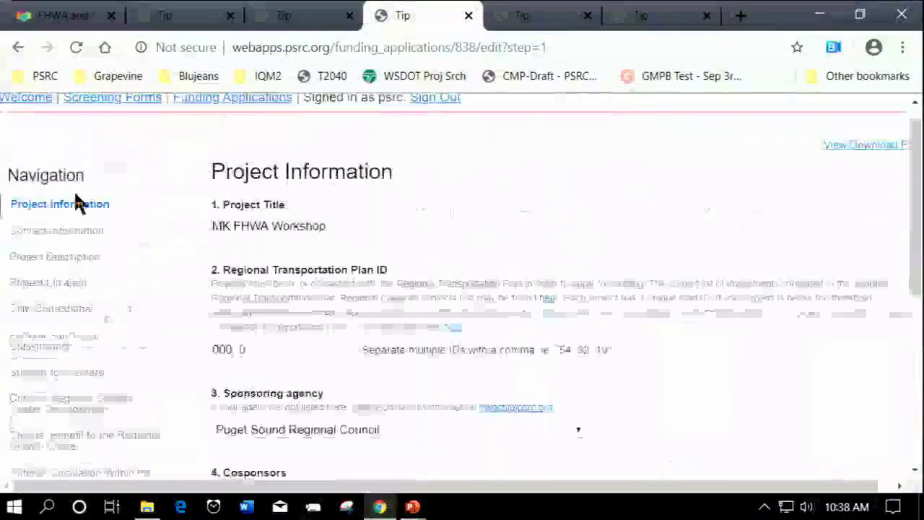
Step: Review the Contact Information section, then examine the project scope and justification questions in the Project Description section
click(59, 241)
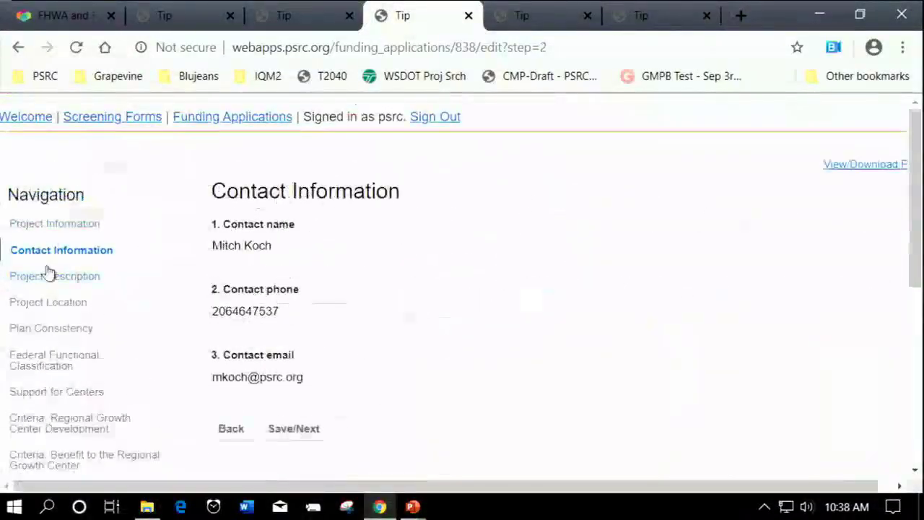
click(56, 282)
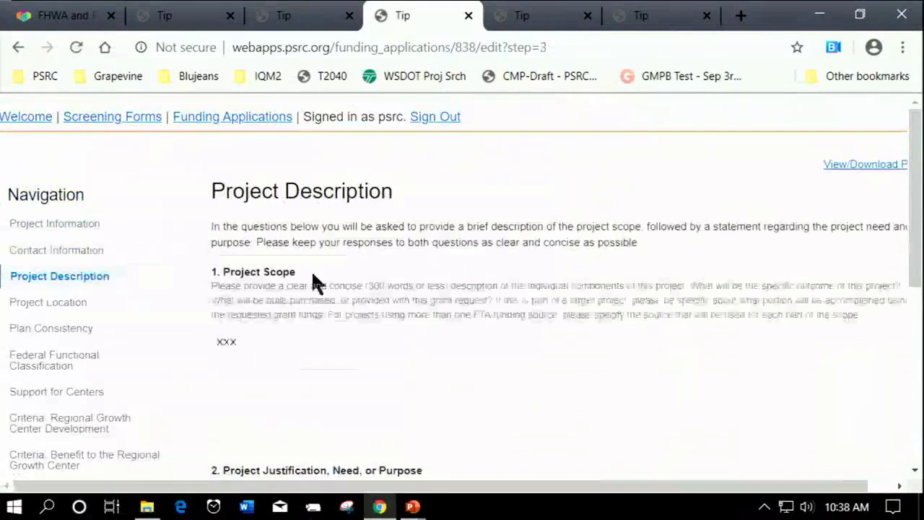
scroll(325, 354, down, 2)
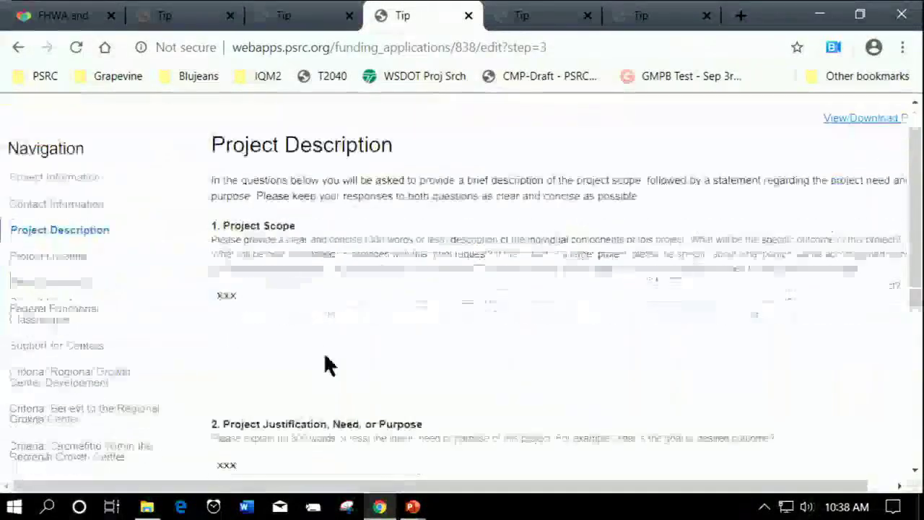
scroll(301, 318, up, 2)
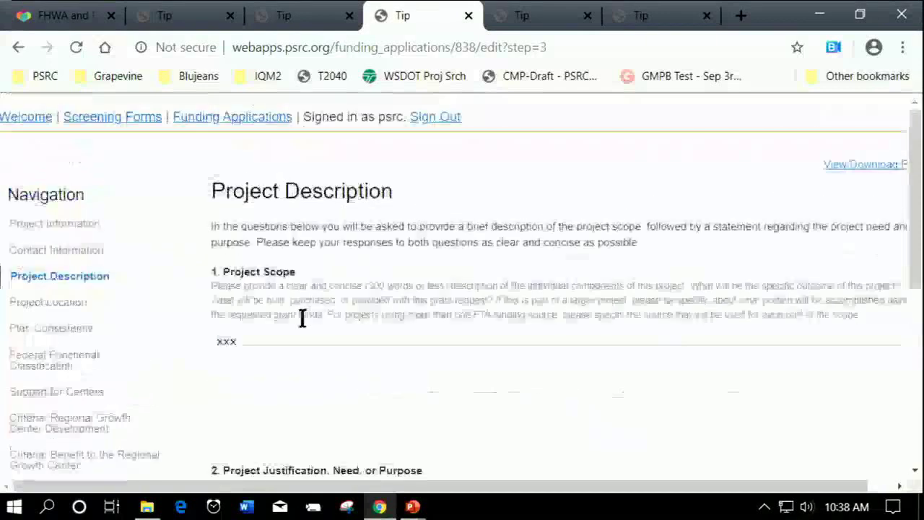
scroll(302, 318, down, 4)
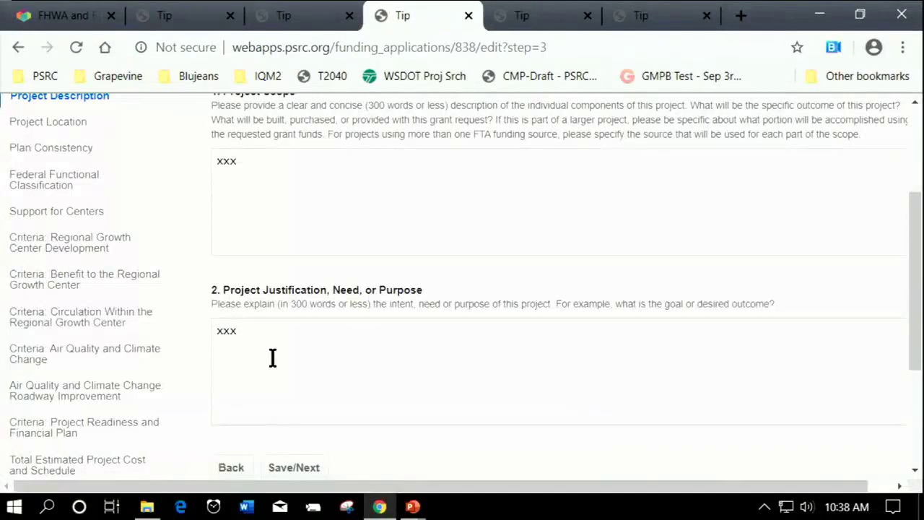
scroll(287, 418, up, 3)
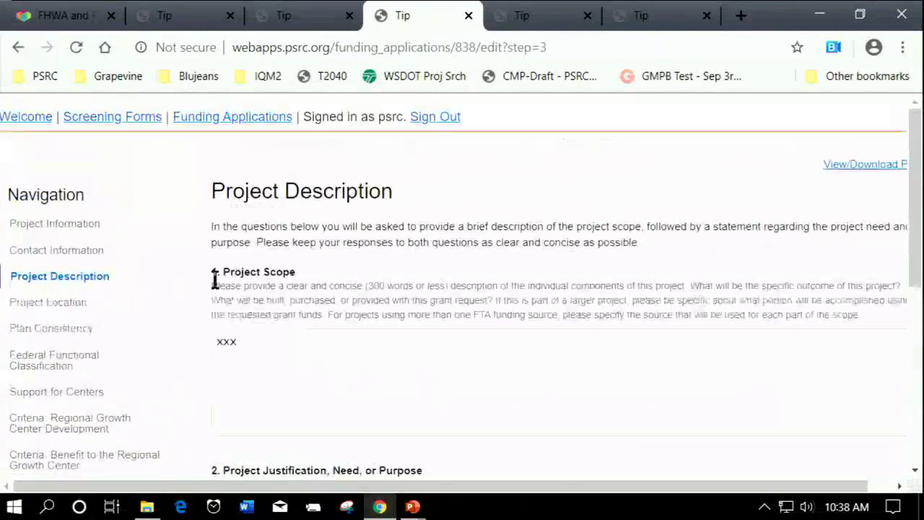
scroll(194, 299, down, 2)
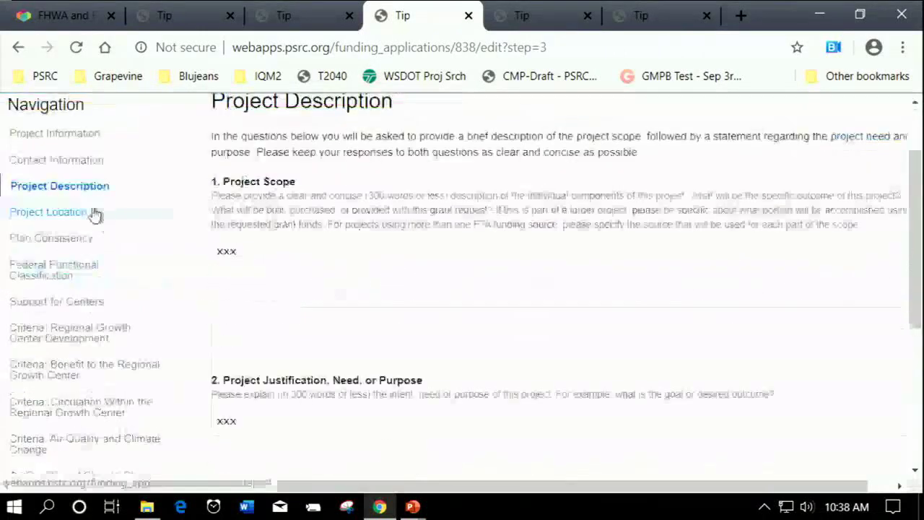
Step: Open the Project Location section and examine its location, county, crossroad and map upload questions
click(93, 214)
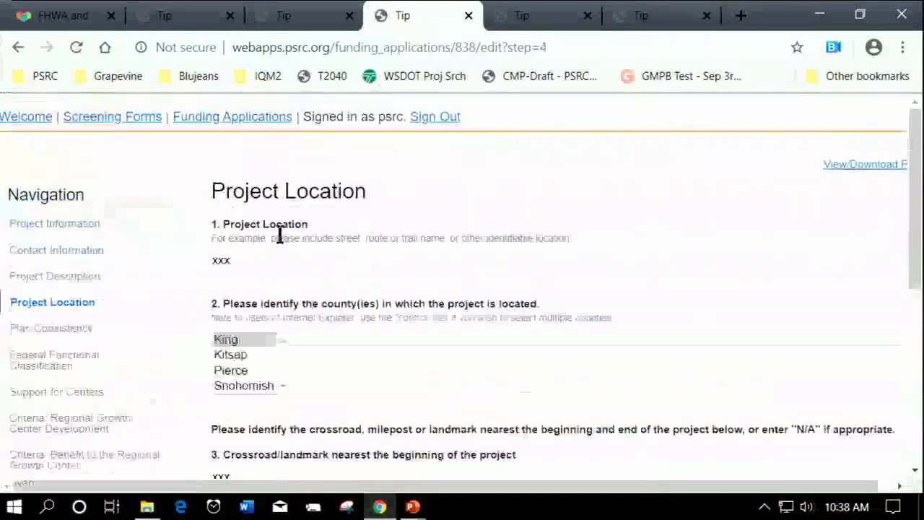
scroll(231, 273, down, 5)
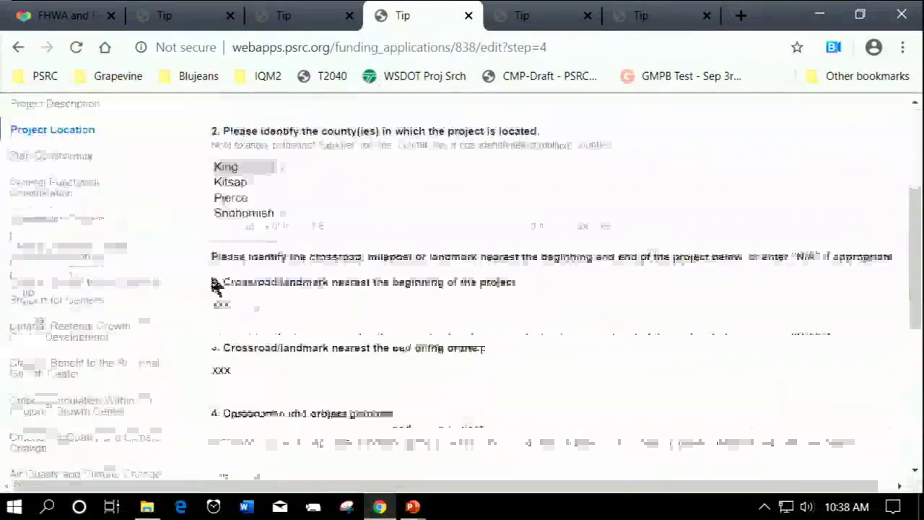
scroll(192, 313, up, 2)
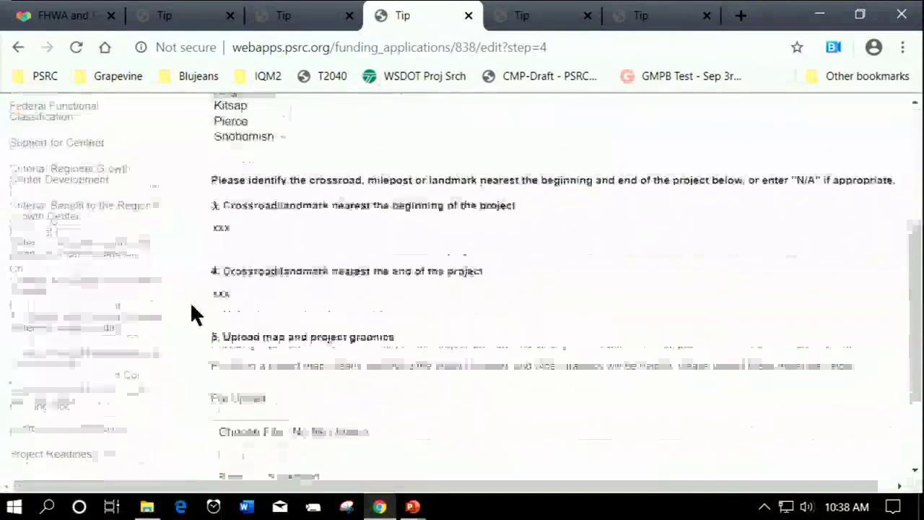
Step: Review the Plan Consistency questions, then examine the rural and urban options in the Federal Functional Classification section
click(63, 127)
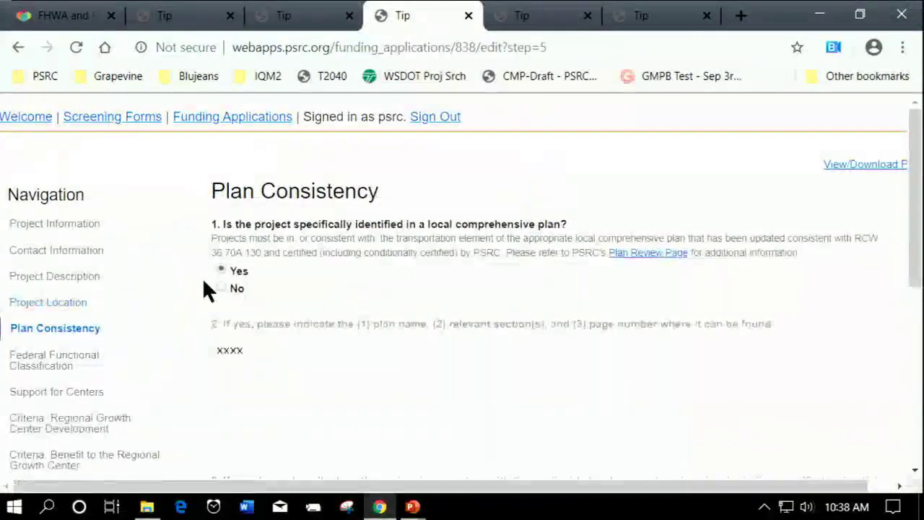
scroll(217, 252, down, 1)
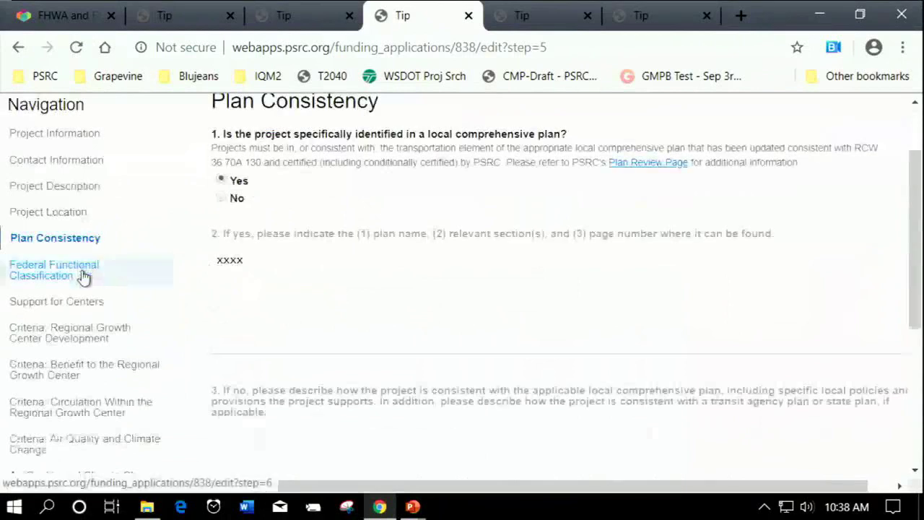
click(84, 275)
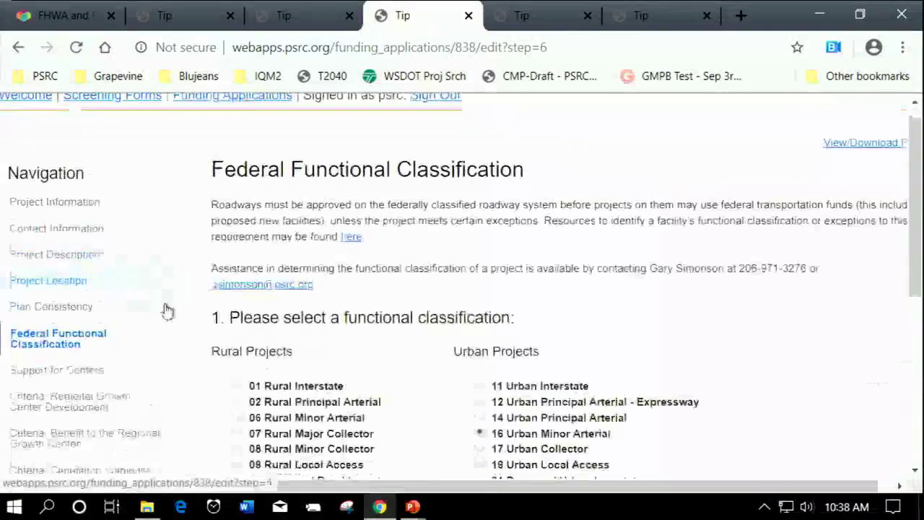
scroll(165, 310, down, 2)
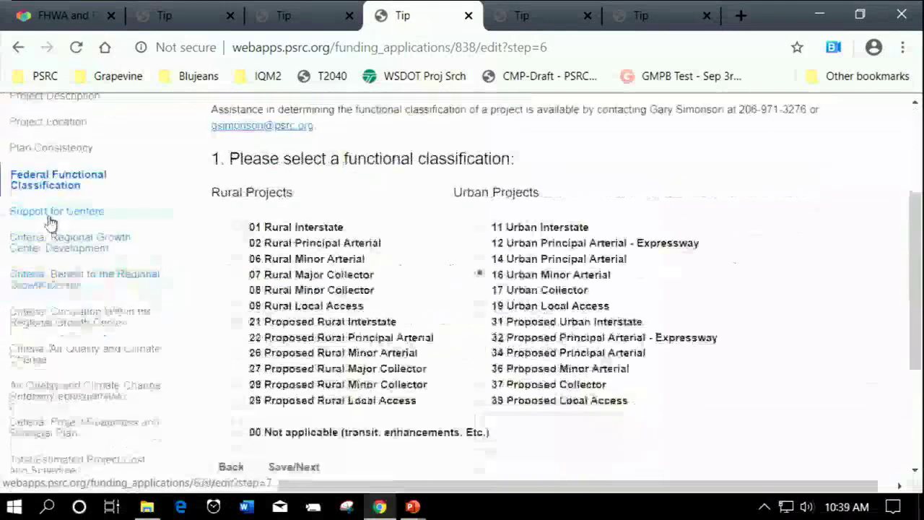
Step: View the Support for Centers question, then save and advance to the Criteria: Regional Growth Center Development section to examine its questions
click(50, 217)
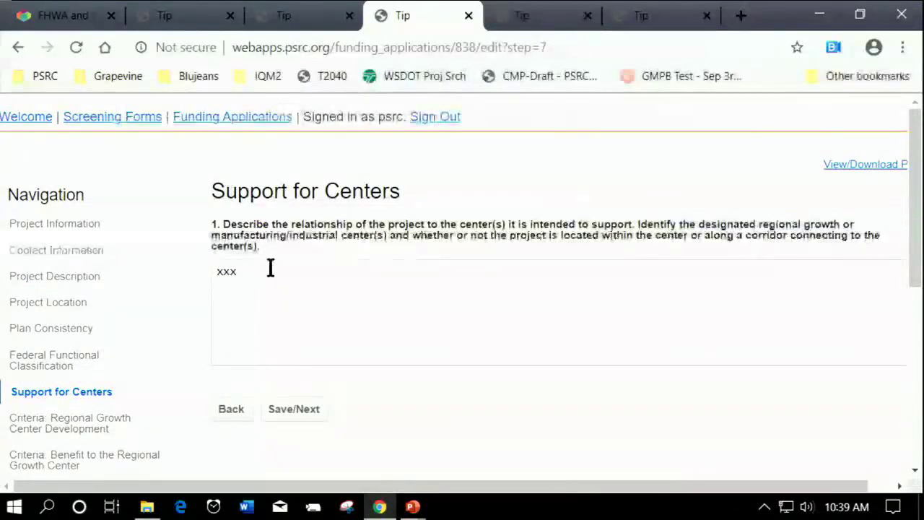
scroll(270, 268, down, 1)
click(293, 318)
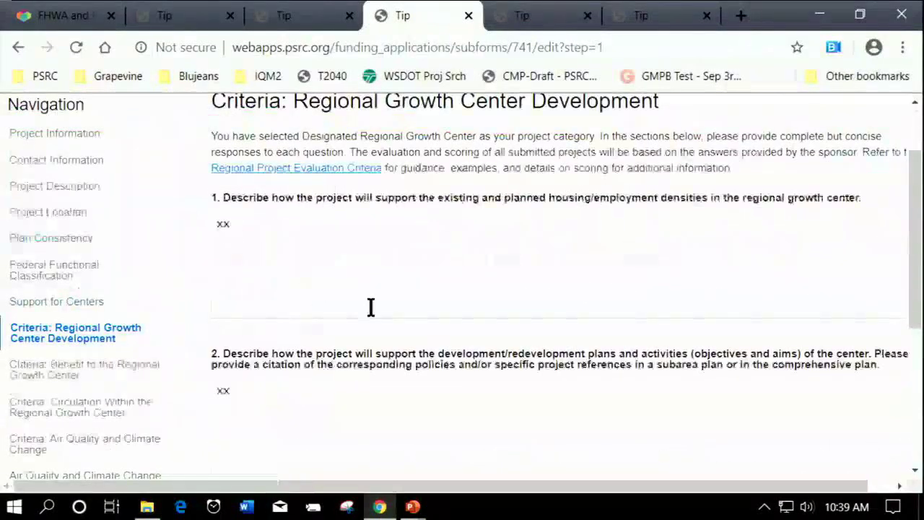
scroll(370, 307, up, 1)
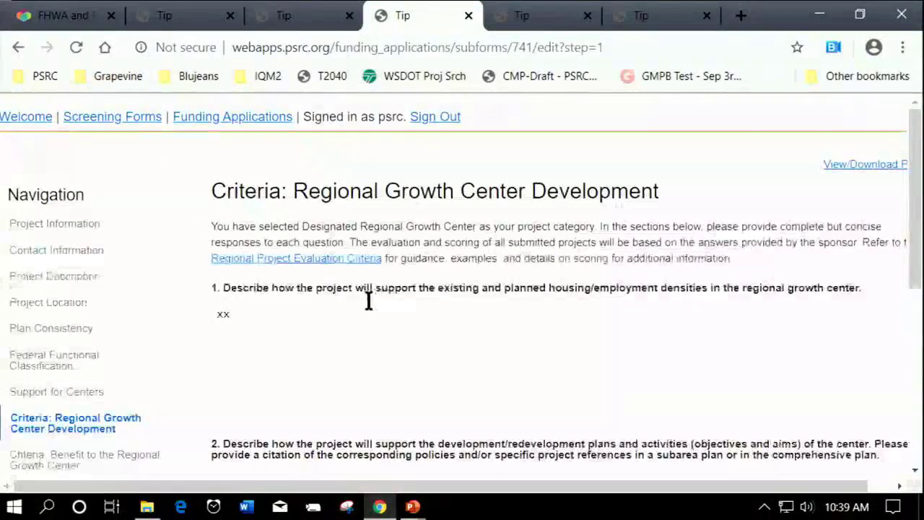
Step: Read the density, redevelopment plan and job support questions in the Criteria: Regional Growth Center Development section
scroll(368, 302, down, 5)
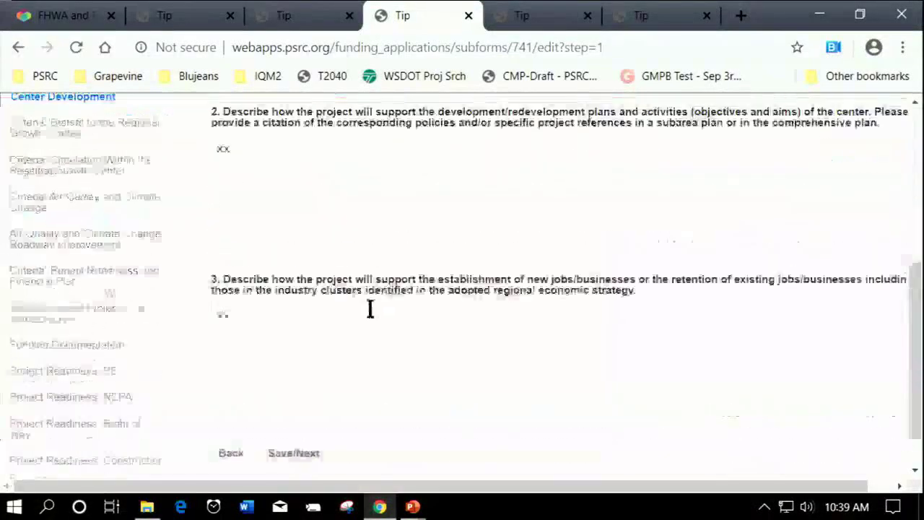
scroll(118, 209, up, 1)
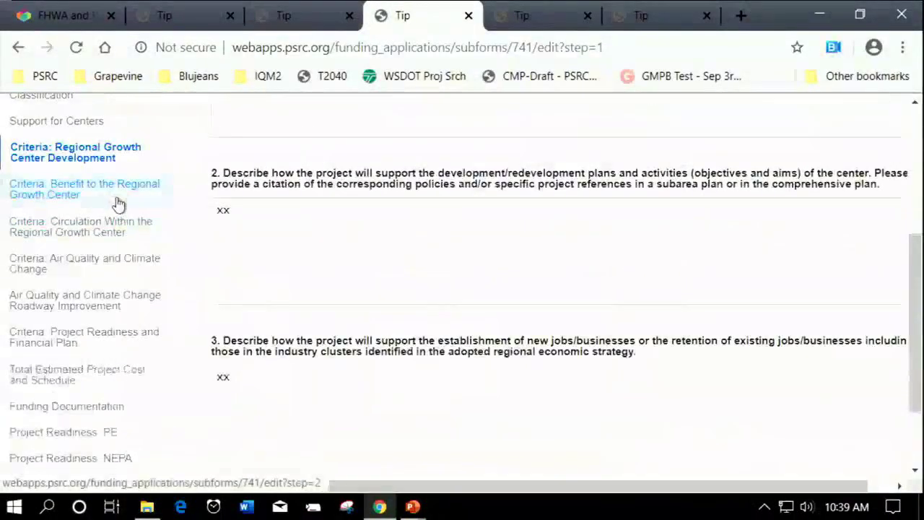
scroll(405, 301, up, 1)
scroll(405, 302, up, 1)
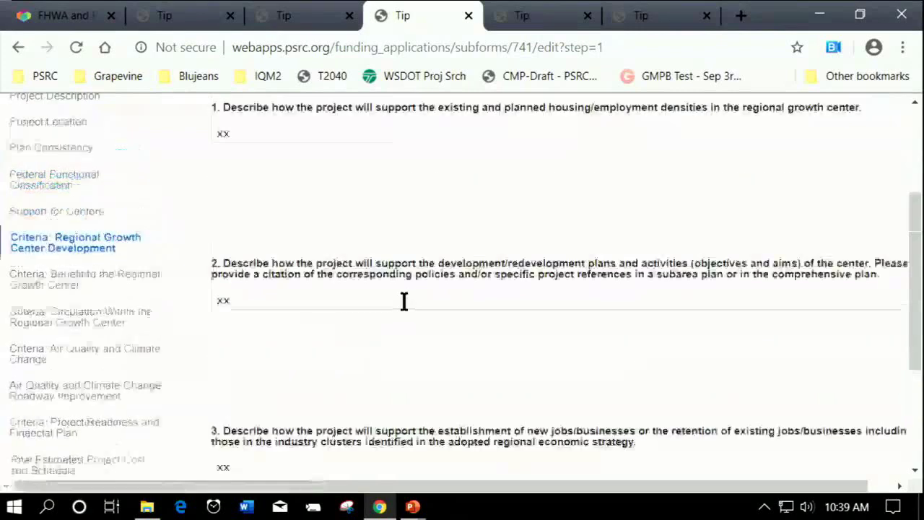
scroll(404, 301, up, 1)
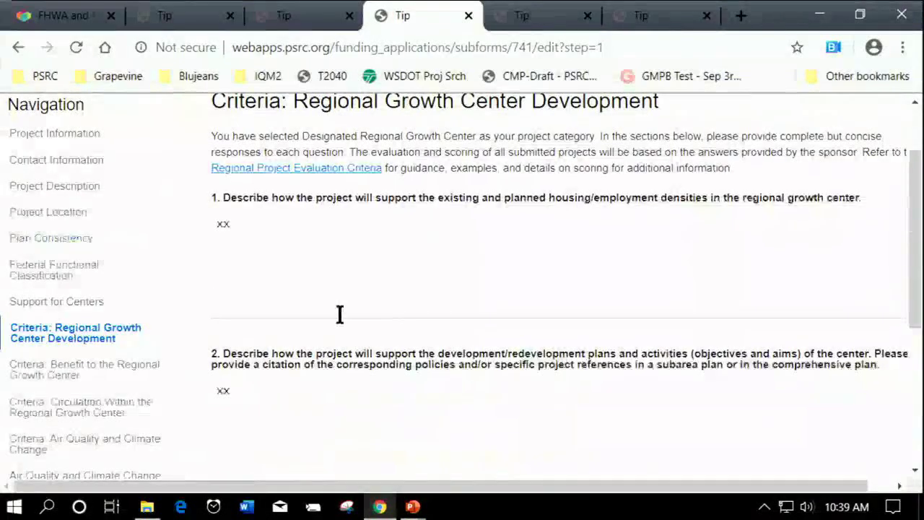
scroll(334, 314, down, 1)
Step: Open the Criteria: Benefit to the Regional Growth Center section and examine its problem remedy, user group and disadvantaged population questions
click(112, 289)
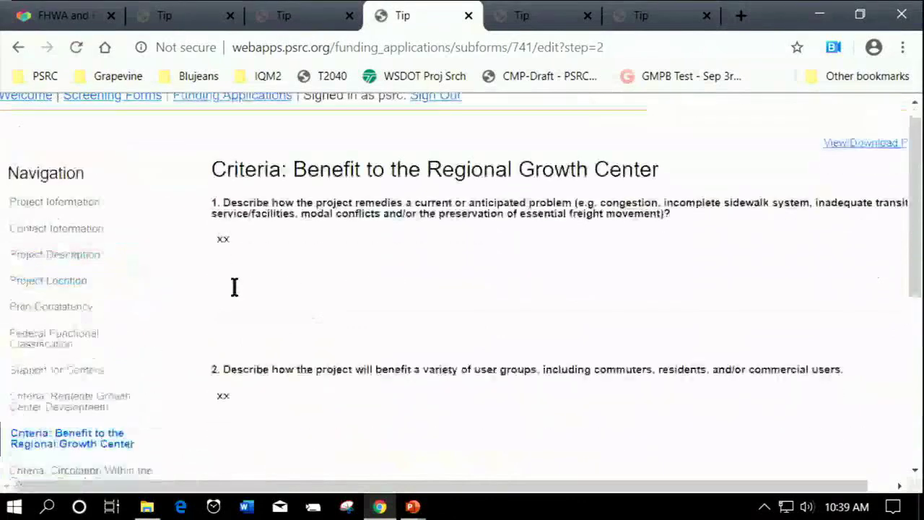
scroll(235, 286, down, 5)
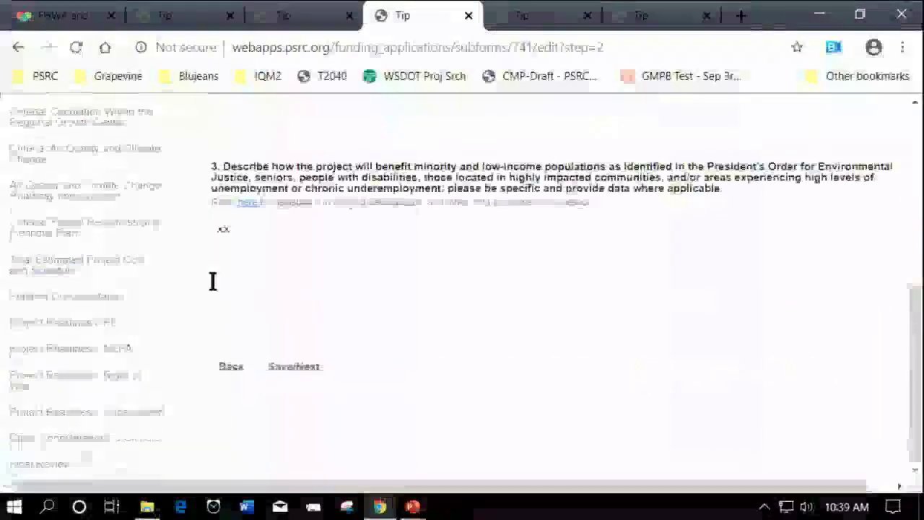
scroll(207, 279, up, 1)
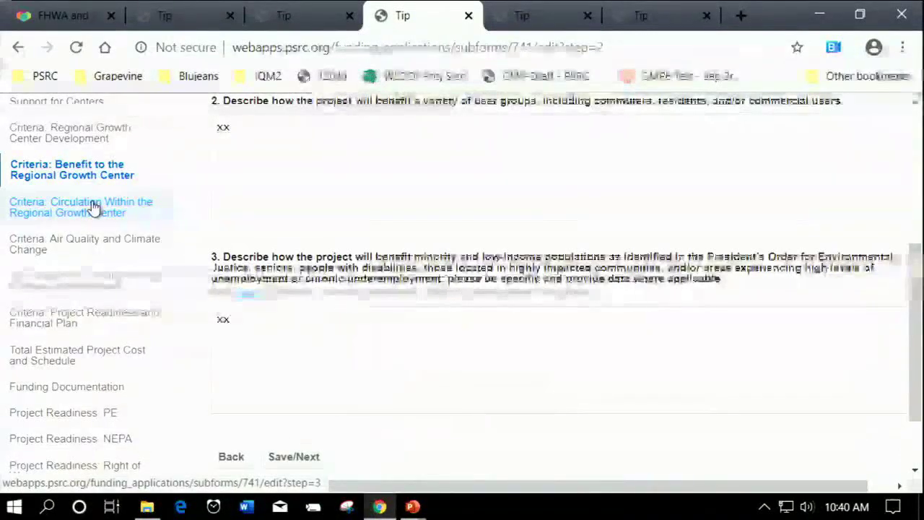
Step: Open the Criteria: Circulation Within the Regional Growth Center section and examine its access, active transportation and safety questions
click(94, 207)
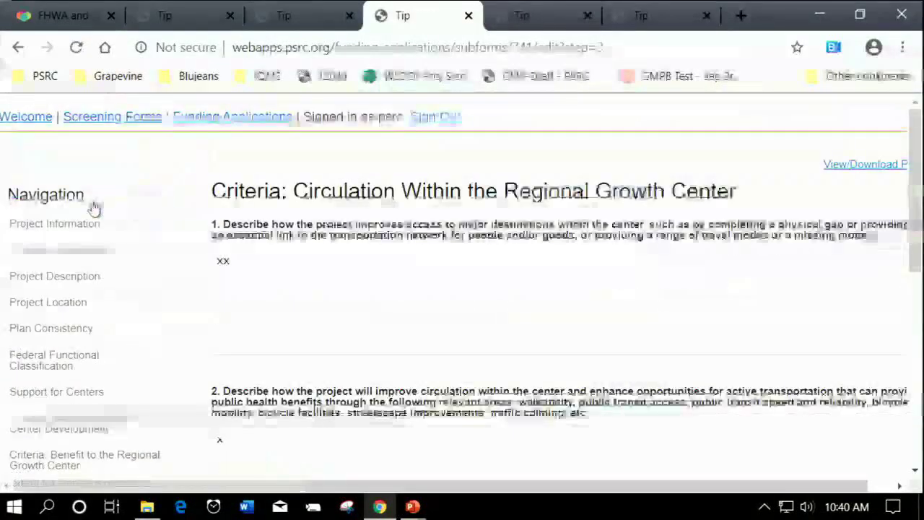
scroll(184, 356, down, 3)
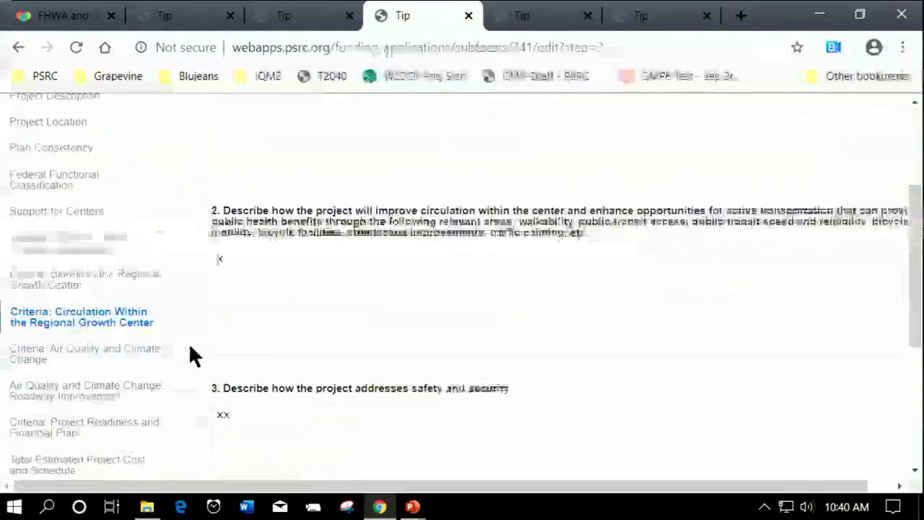
scroll(209, 330, up, 3)
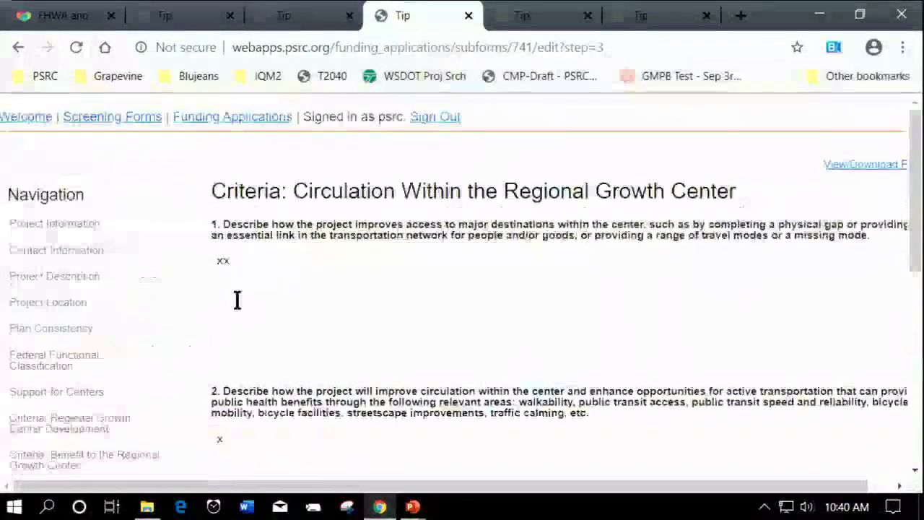
scroll(217, 299, down, 4)
scroll(262, 295, up, 2)
scroll(262, 291, down, 1)
Step: Open the Criteria: Air Quality and Climate Change section and examine the list of selectable project elements
click(73, 351)
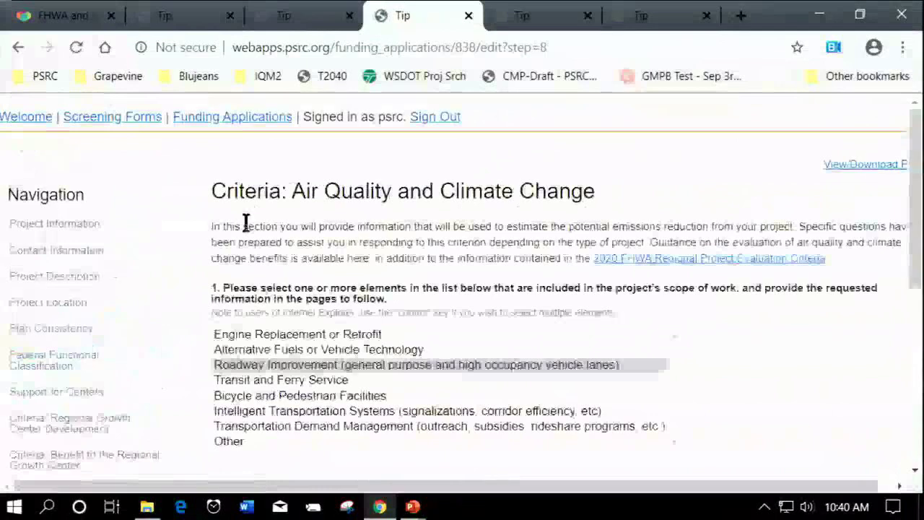
scroll(245, 222, down, 2)
scroll(214, 306, up, 2)
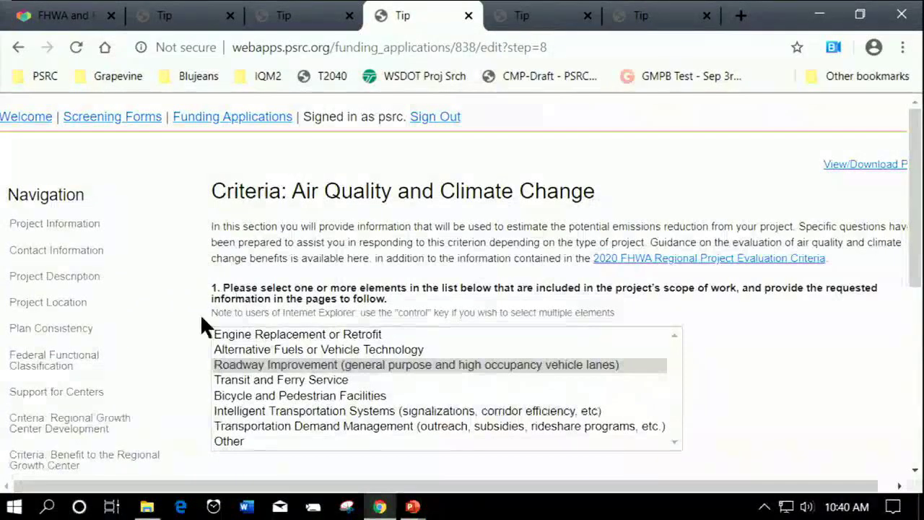
scroll(198, 324, down, 2)
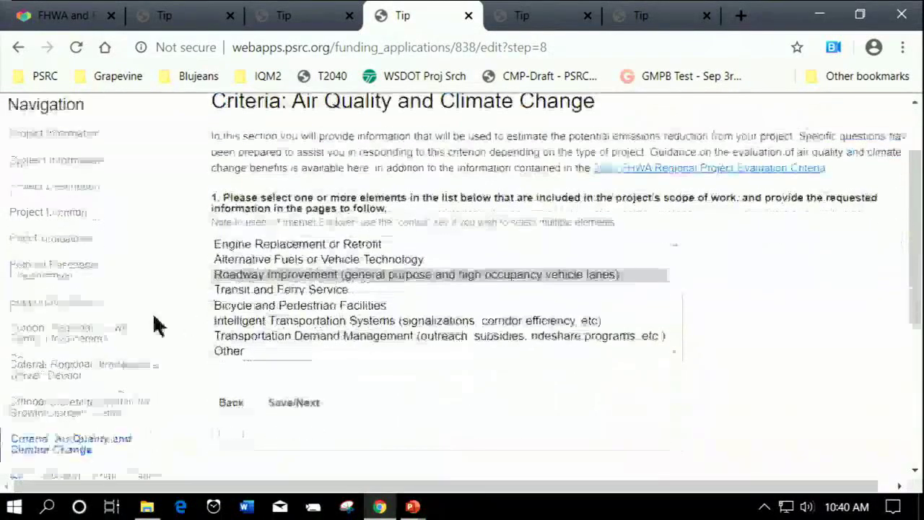
scroll(52, 372, down, 3)
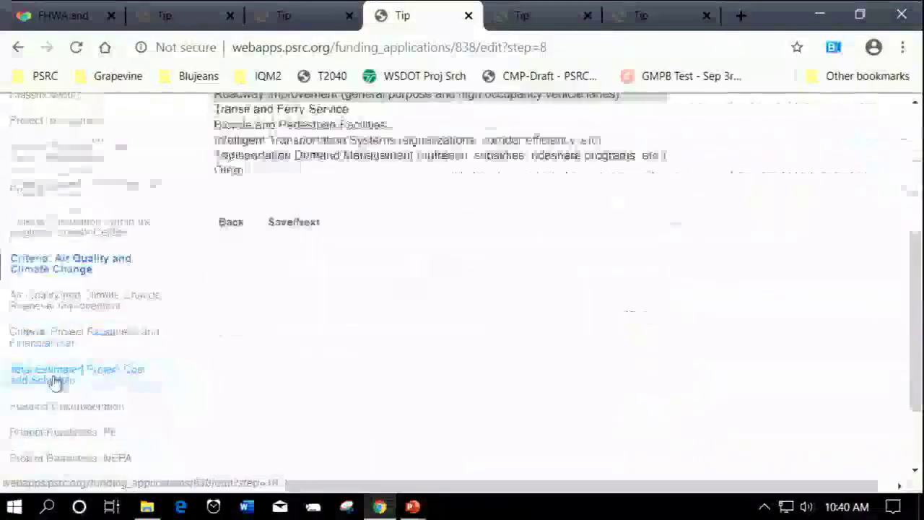
scroll(221, 352, up, 1)
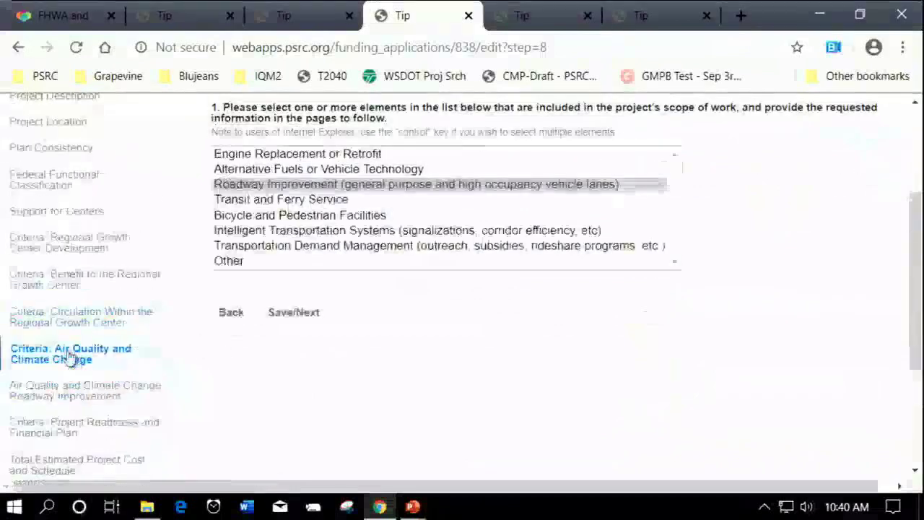
Step: Open the Air Quality and Climate Change: Roadway Improvement section and examine its project length, traffic, speed, transit and freight questions
click(65, 390)
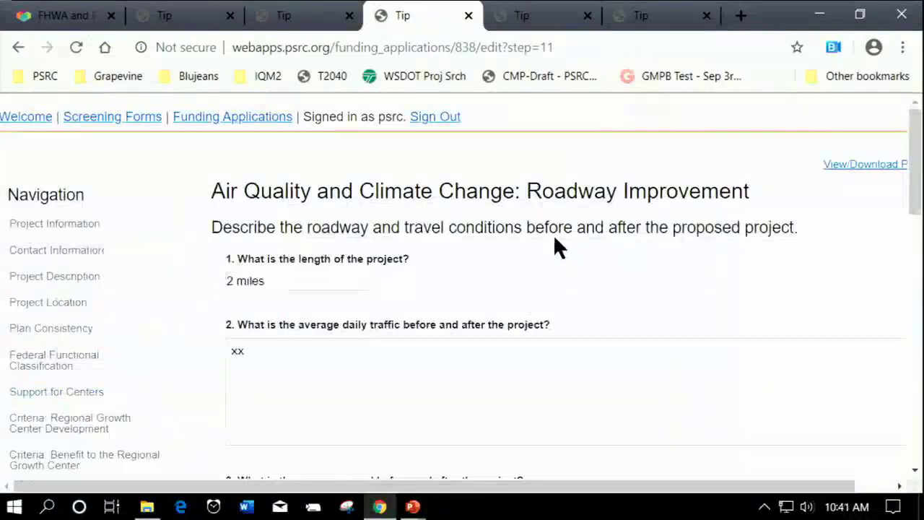
scroll(180, 318, down, 3)
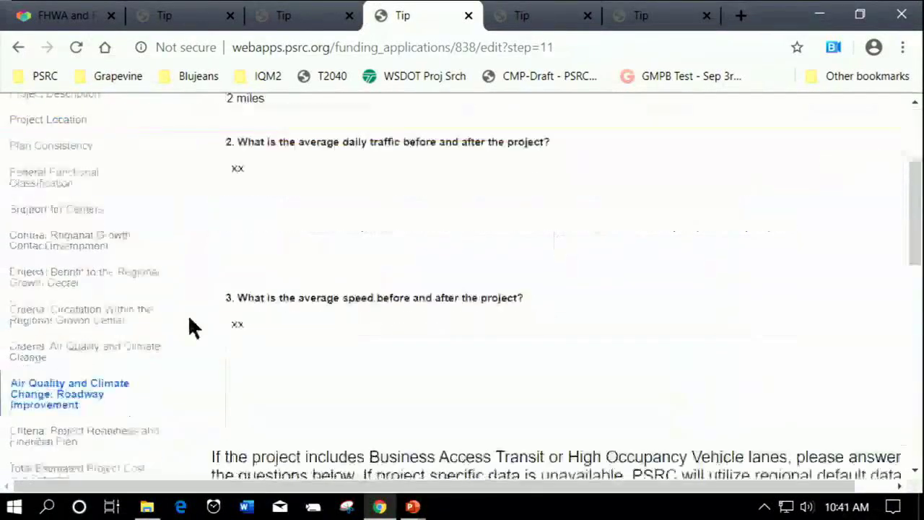
scroll(189, 311, down, 6)
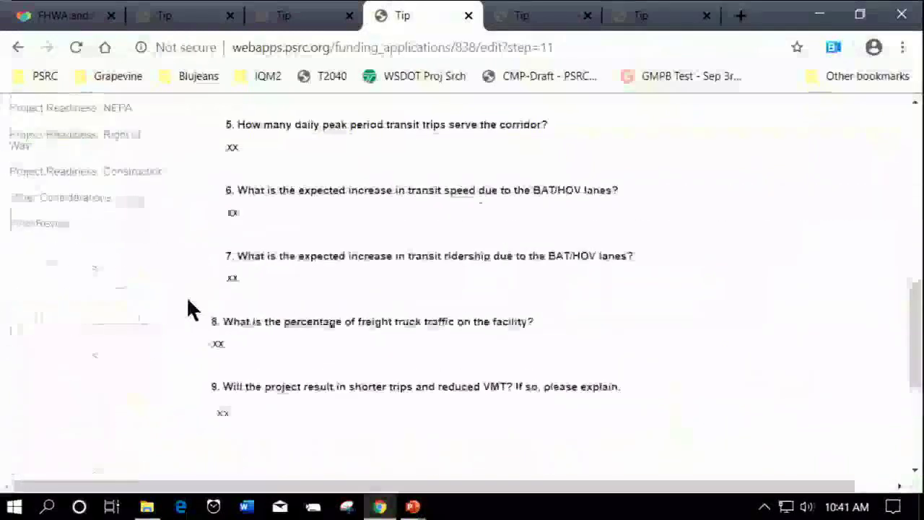
scroll(190, 309, down, 3)
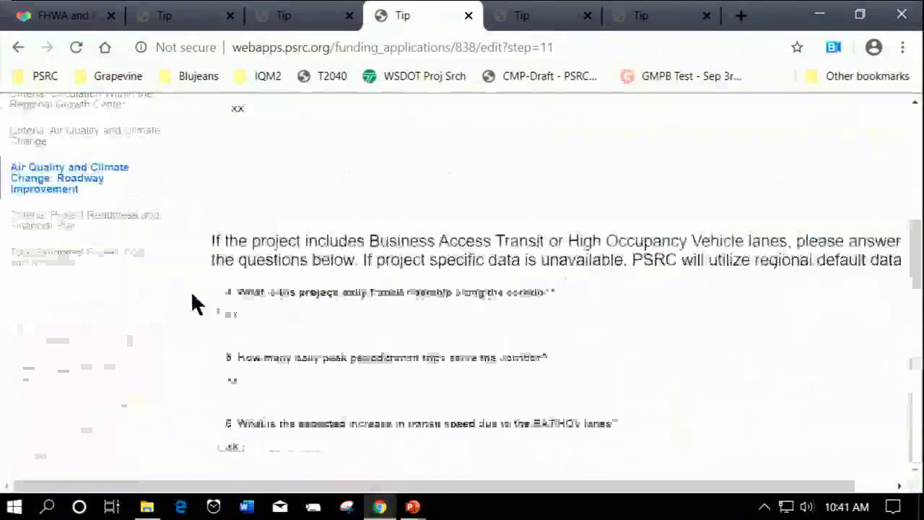
Step: Open the Criteria: Project Readiness and Financial Plan section and read its funding request, matching fund and obligation requirements
click(122, 259)
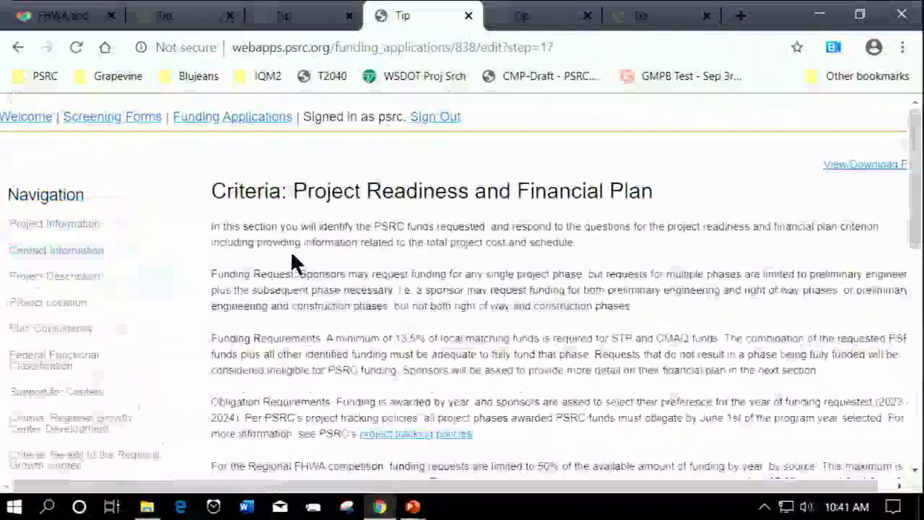
scroll(268, 268, down, 4)
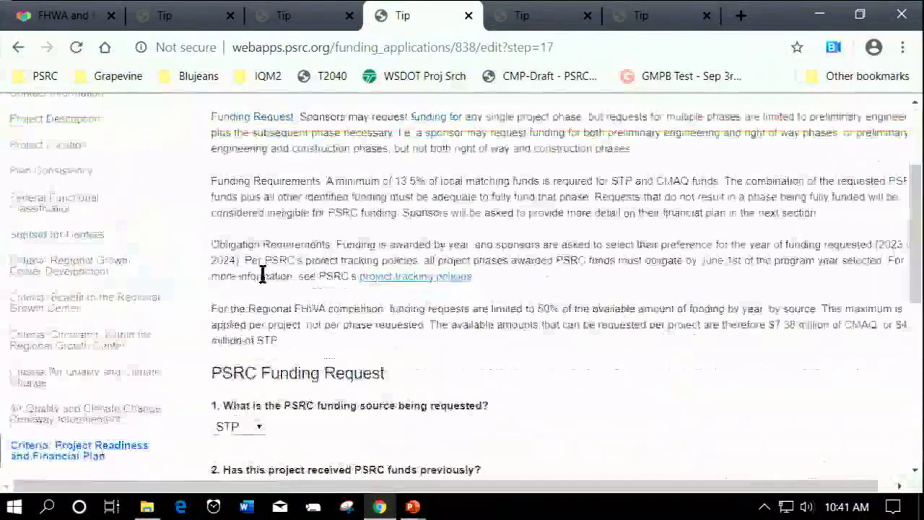
scroll(254, 274, up, 2)
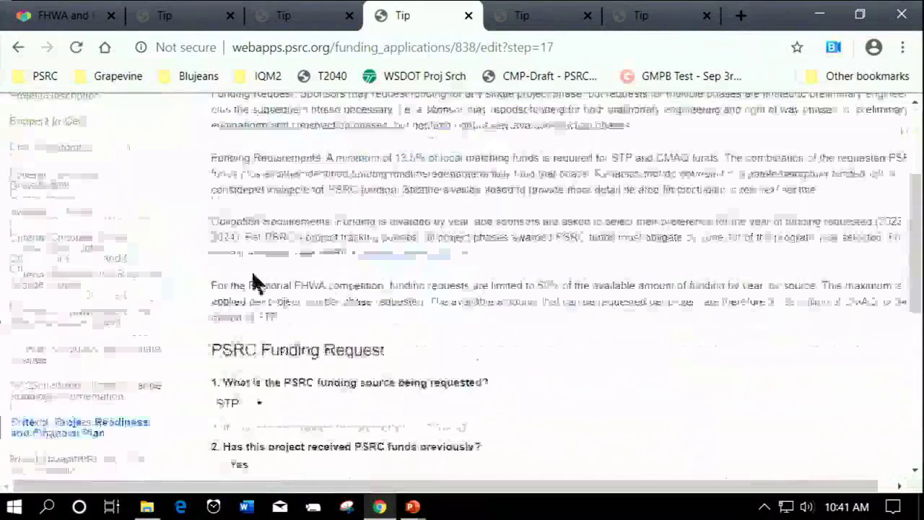
scroll(251, 276, down, 1)
scroll(251, 278, up, 3)
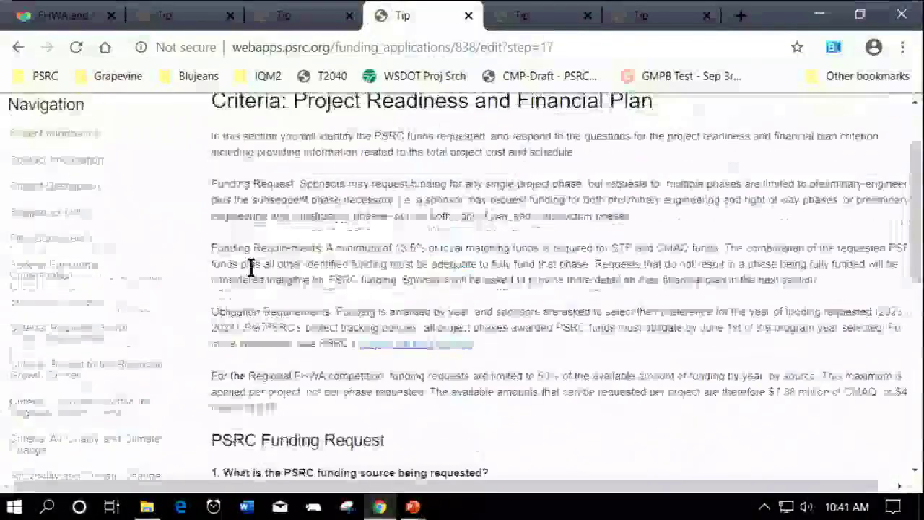
scroll(241, 268, down, 2)
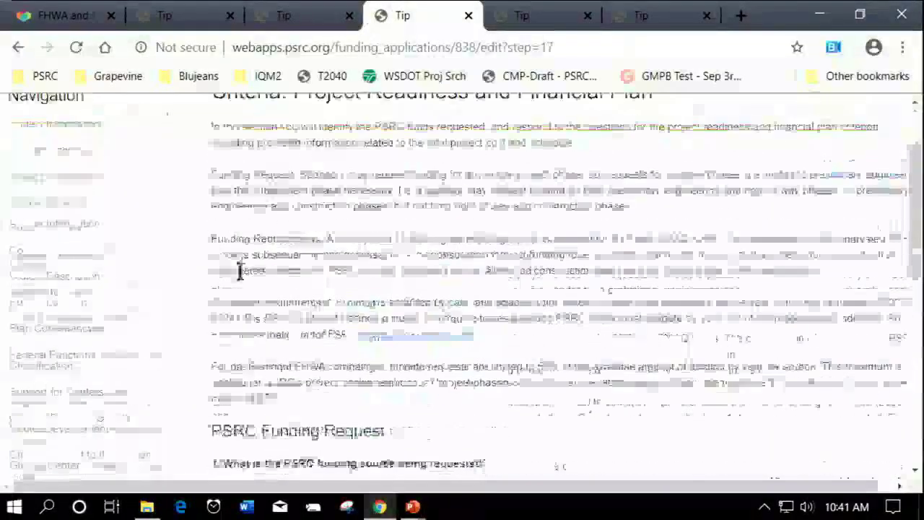
scroll(241, 270, up, 1)
scroll(186, 287, down, 2)
Step: Examine the PSRC Funding Request questions and the table of phases, requested amounts and years
scroll(186, 287, down, 5)
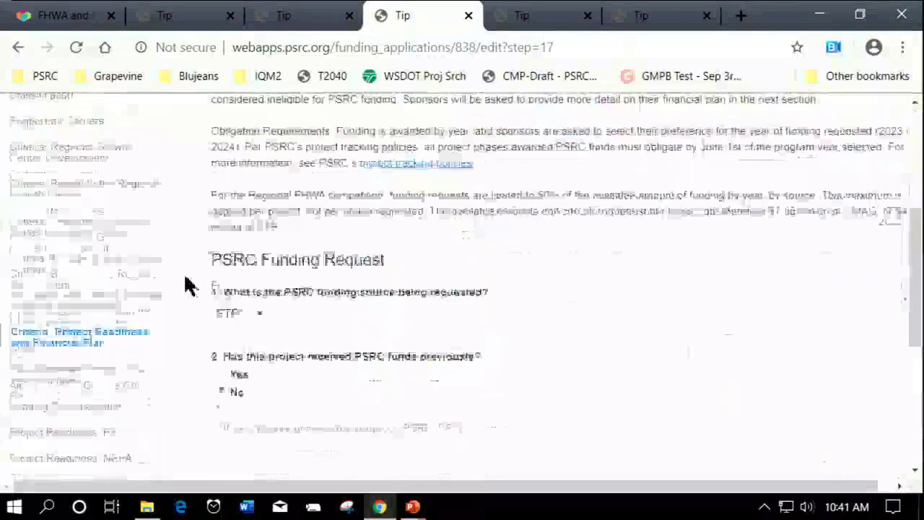
scroll(196, 335, up, 2)
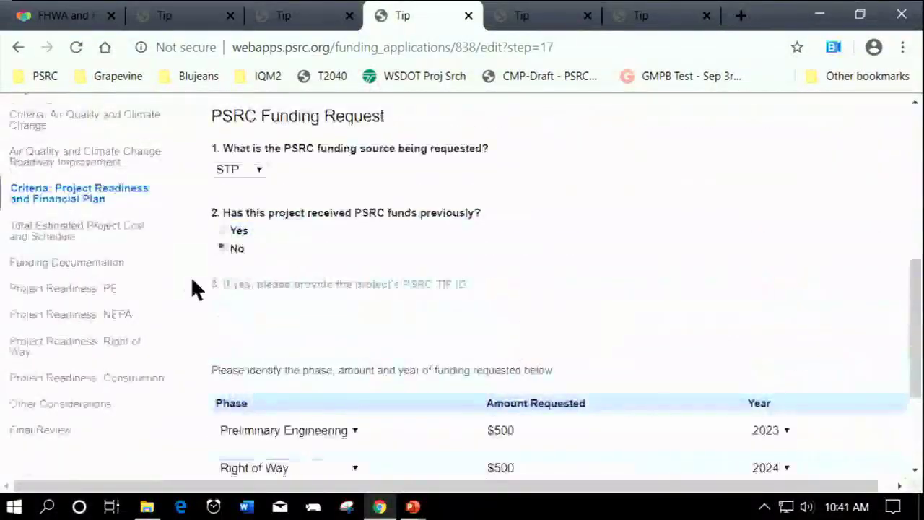
scroll(262, 268, down, 2)
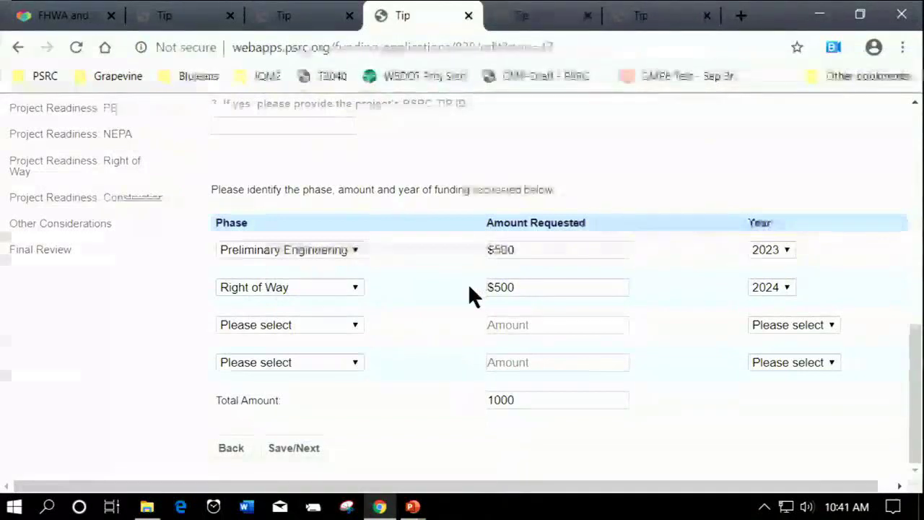
scroll(651, 330, up, 1)
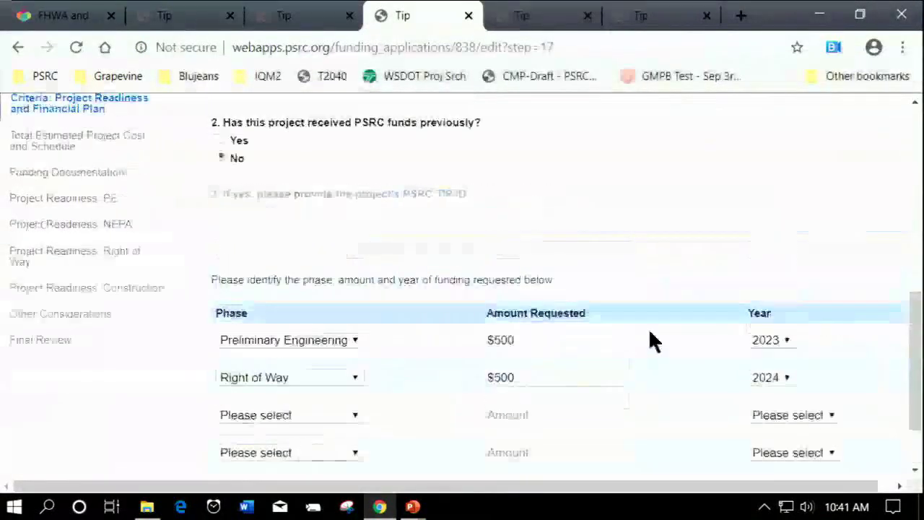
scroll(648, 330, down, 1)
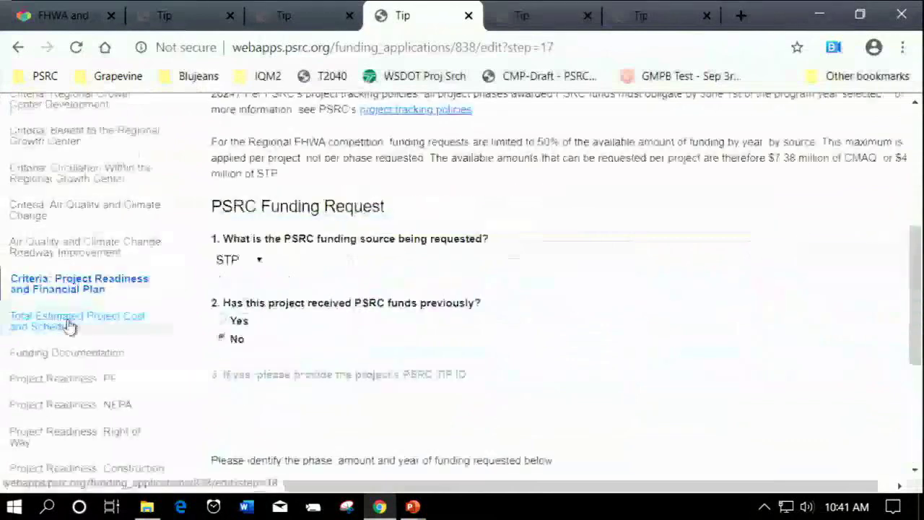
Step: View the phase funding tables in Total Estimated Project Cost and Schedule, then reopen Criteria: Project Readiness and Financial Plan to review the PSRC Funding Request
click(68, 325)
scroll(90, 301, down, 3)
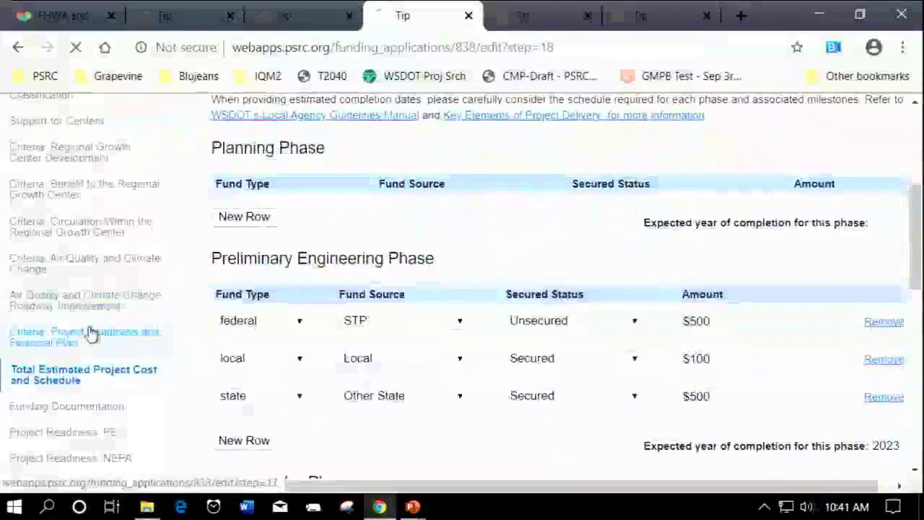
click(91, 332)
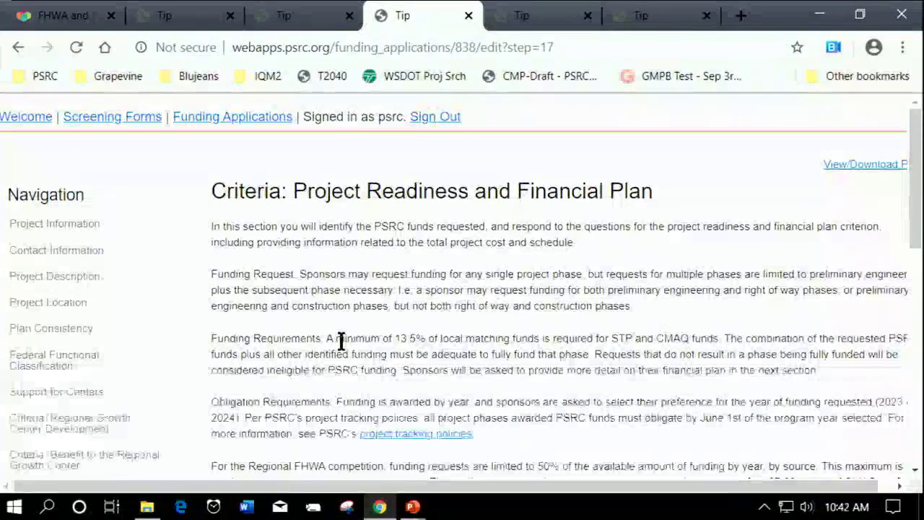
scroll(340, 341, down, 1)
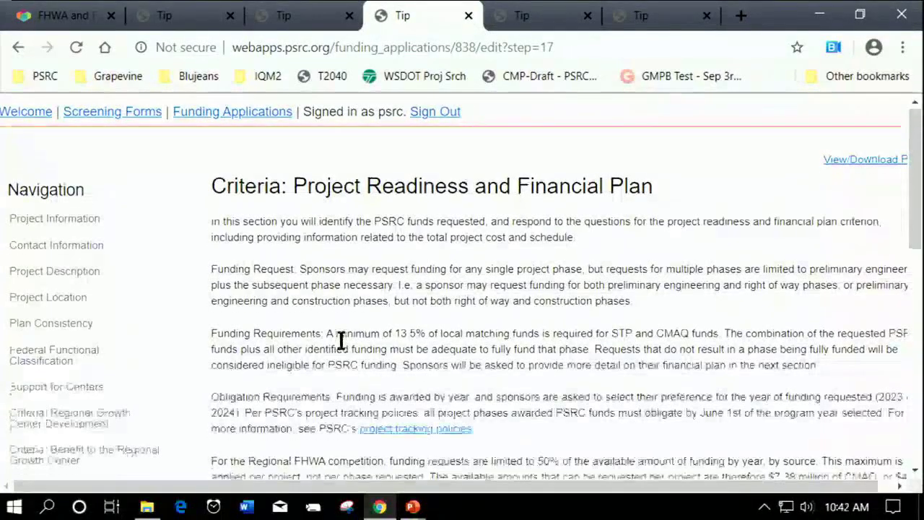
scroll(341, 341, down, 2)
scroll(337, 339, down, 2)
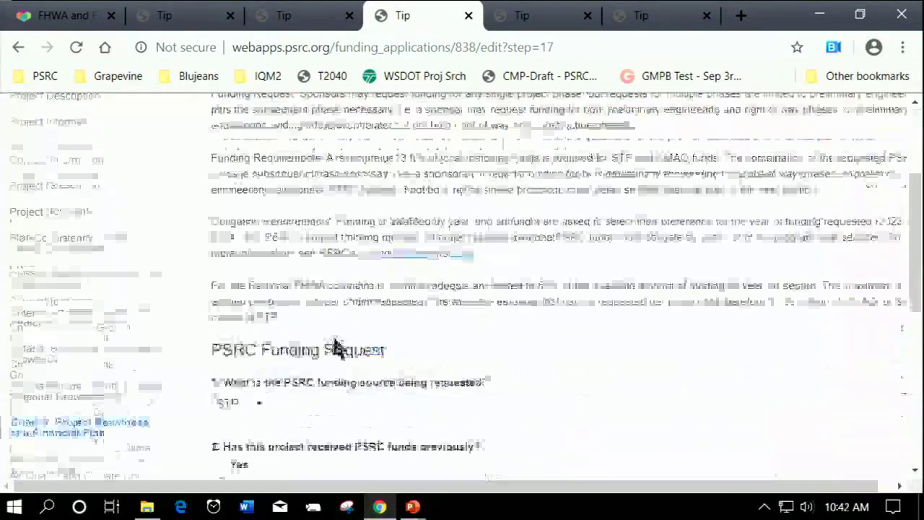
scroll(338, 346, down, 2)
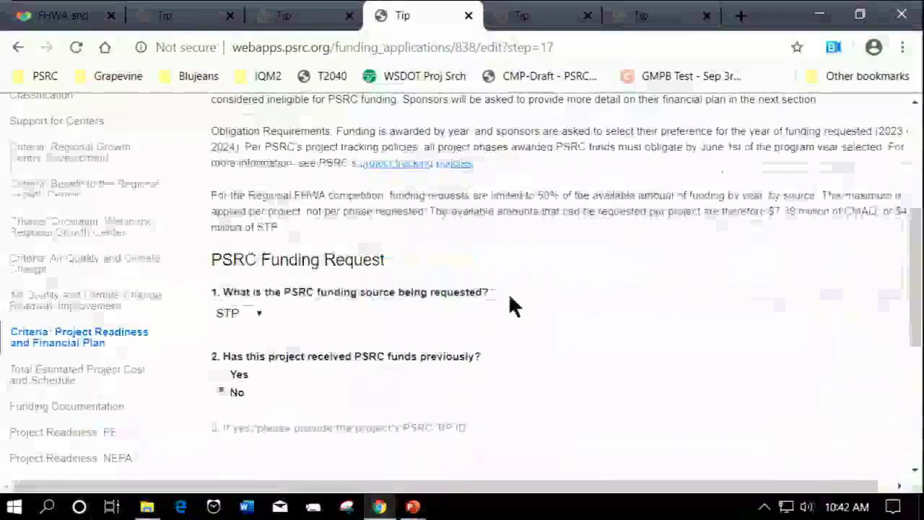
scroll(504, 285, down, 2)
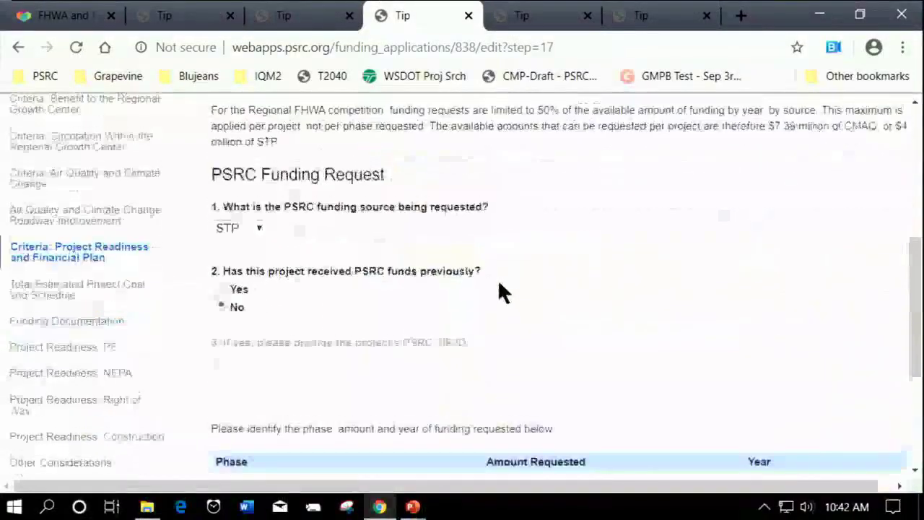
Step: Review the PSRC Funding Request answers, the phase, amount and year table, and the introductory funding requirements of the readiness section
scroll(503, 292, up, 1)
scroll(504, 292, down, 2)
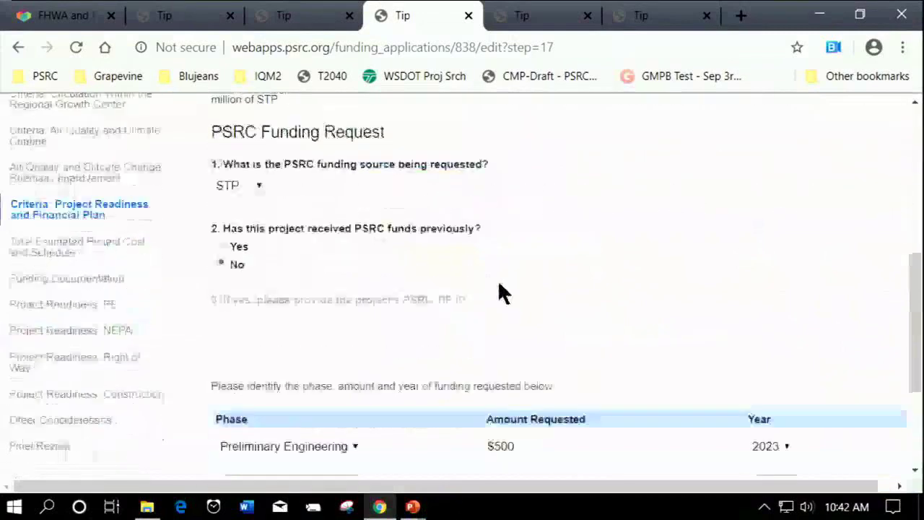
scroll(500, 286, down, 2)
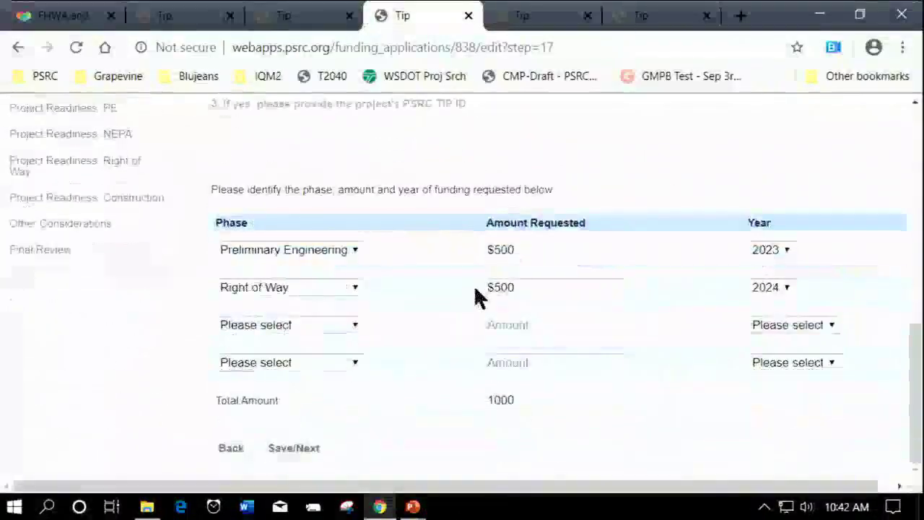
scroll(477, 297, up, 3)
scroll(477, 296, up, 3)
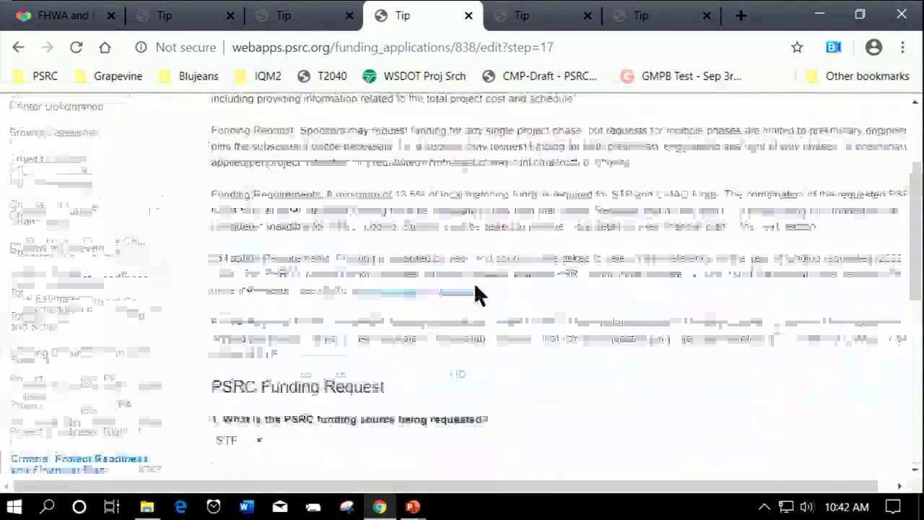
scroll(474, 283, up, 1)
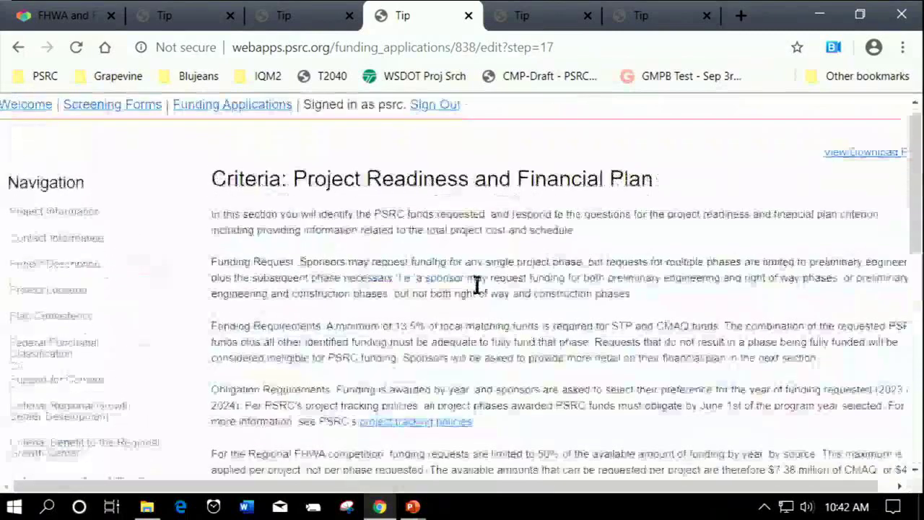
Step: Open the Total Estimated Project Cost and Schedule section and examine its funding tables from the Planning Phase through the Other Phase
scroll(477, 284, down, 3)
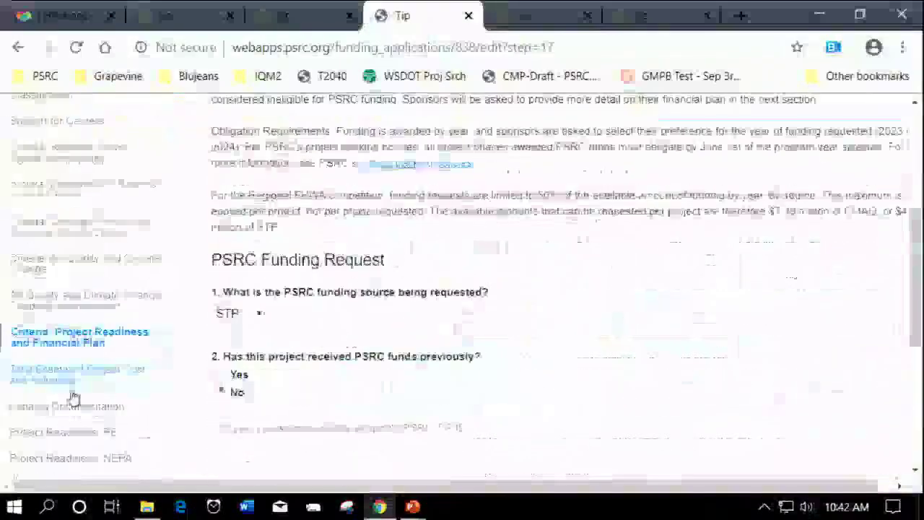
click(65, 383)
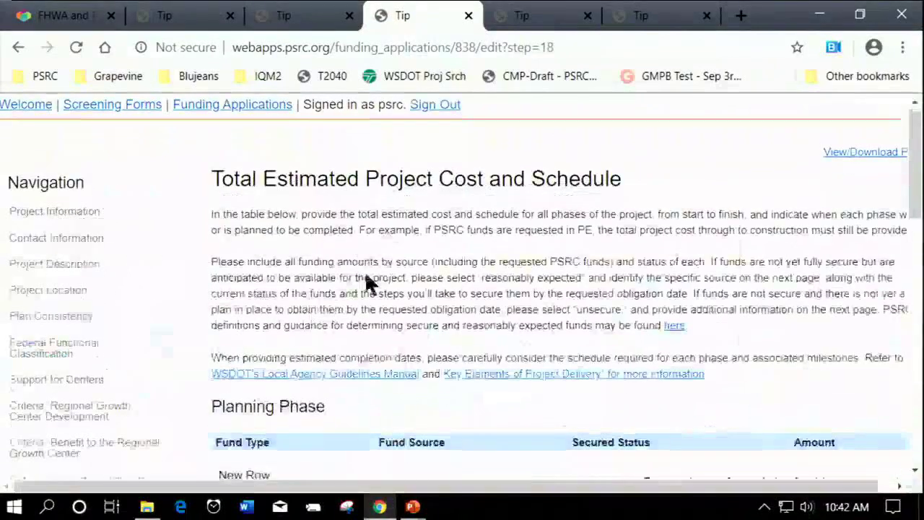
scroll(368, 283, down, 3)
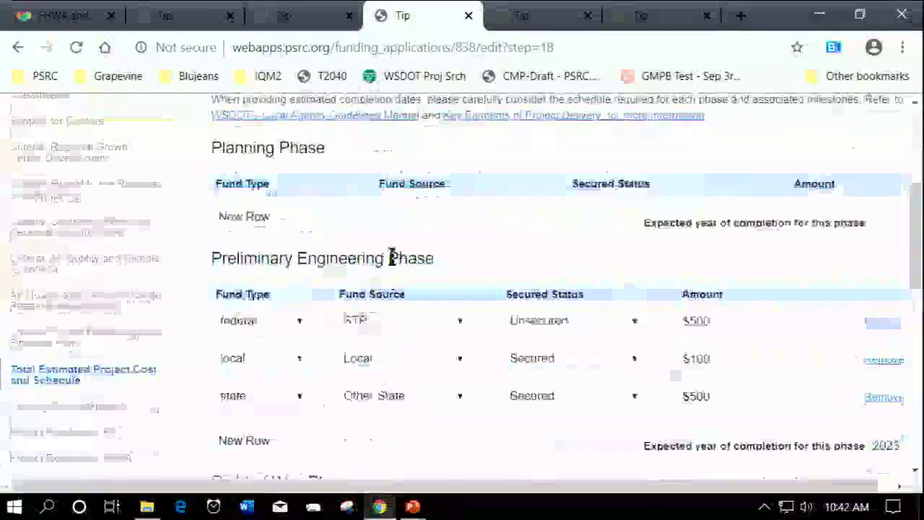
scroll(388, 256, down, 7)
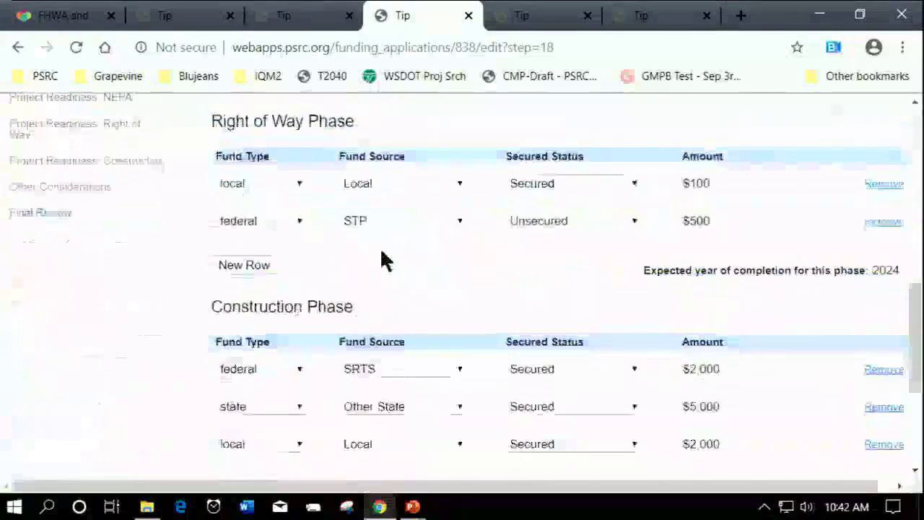
scroll(407, 285, down, 1)
scroll(406, 284, up, 5)
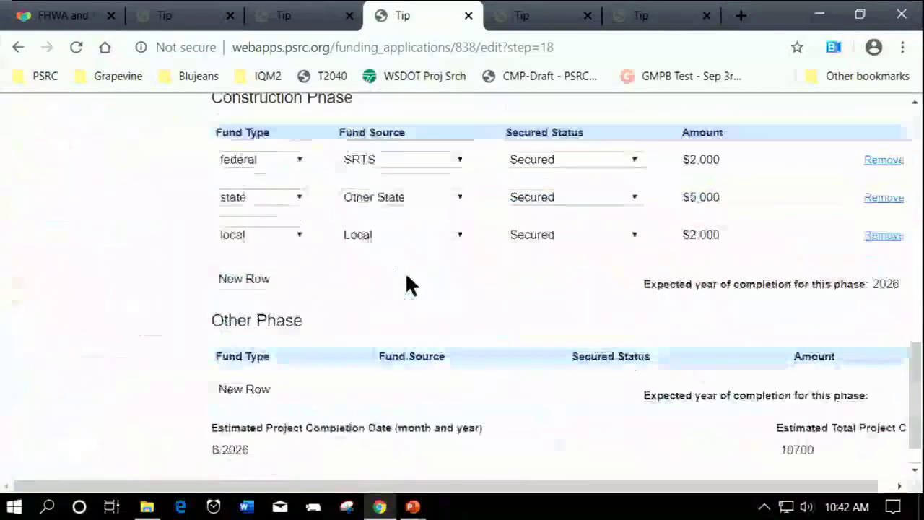
scroll(385, 279, up, 5)
Step: Open the Funding Documentation section and examine its instructions, financial description field and supporting document upload
scroll(385, 279, down, 4)
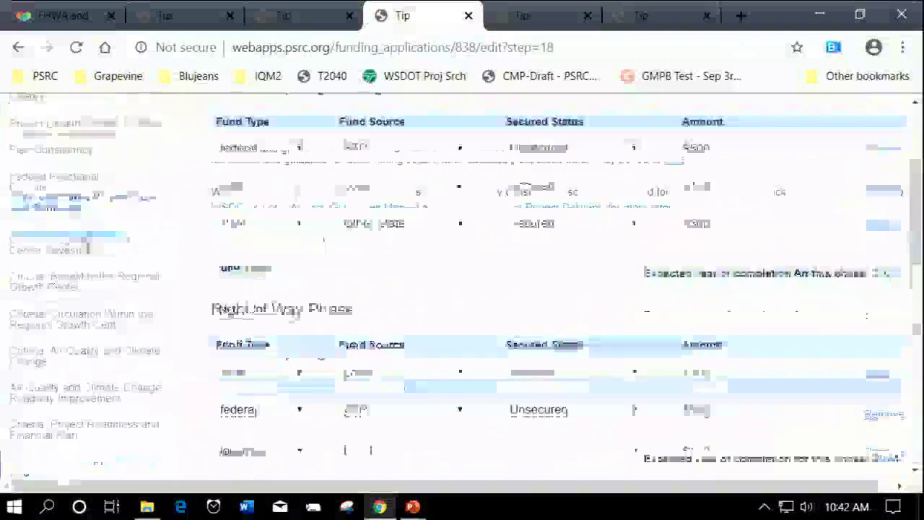
click(82, 243)
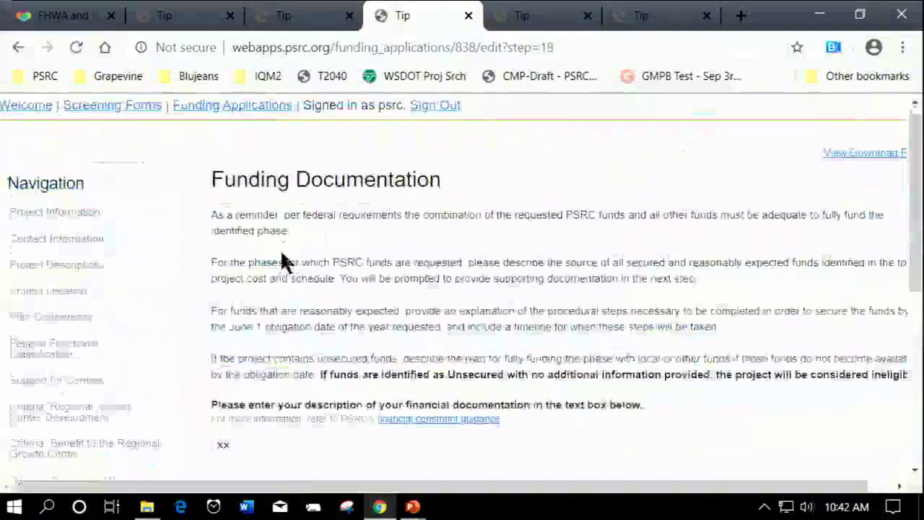
scroll(281, 263, down, 3)
scroll(285, 265, up, 2)
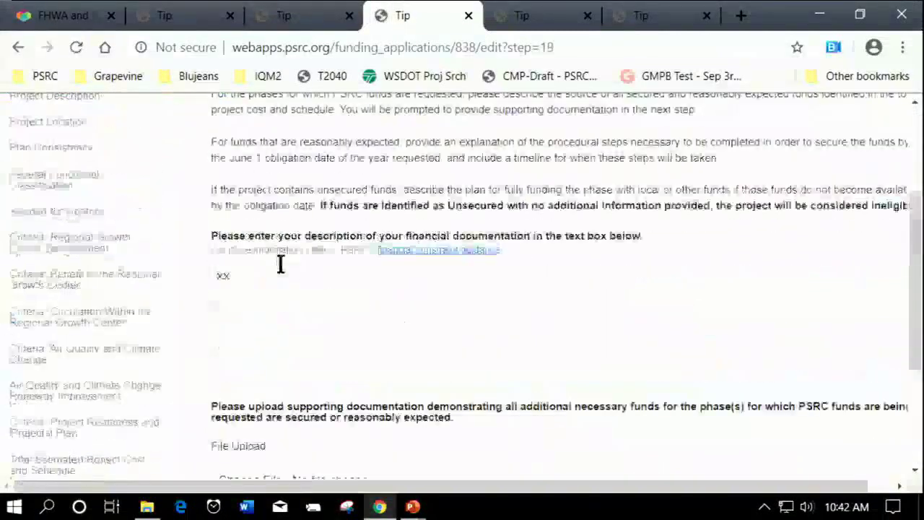